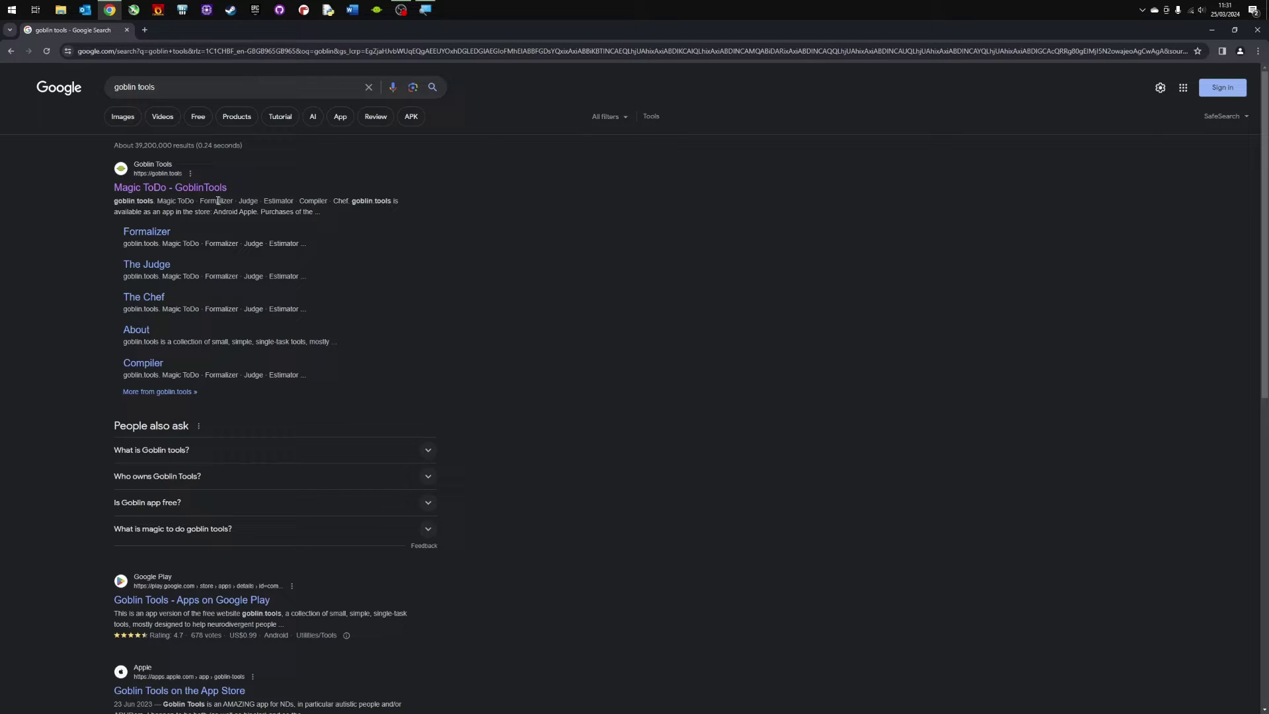
Open Magic ToDo and toggle between light and dark themes, ending on dark.
left_click(137, 189)
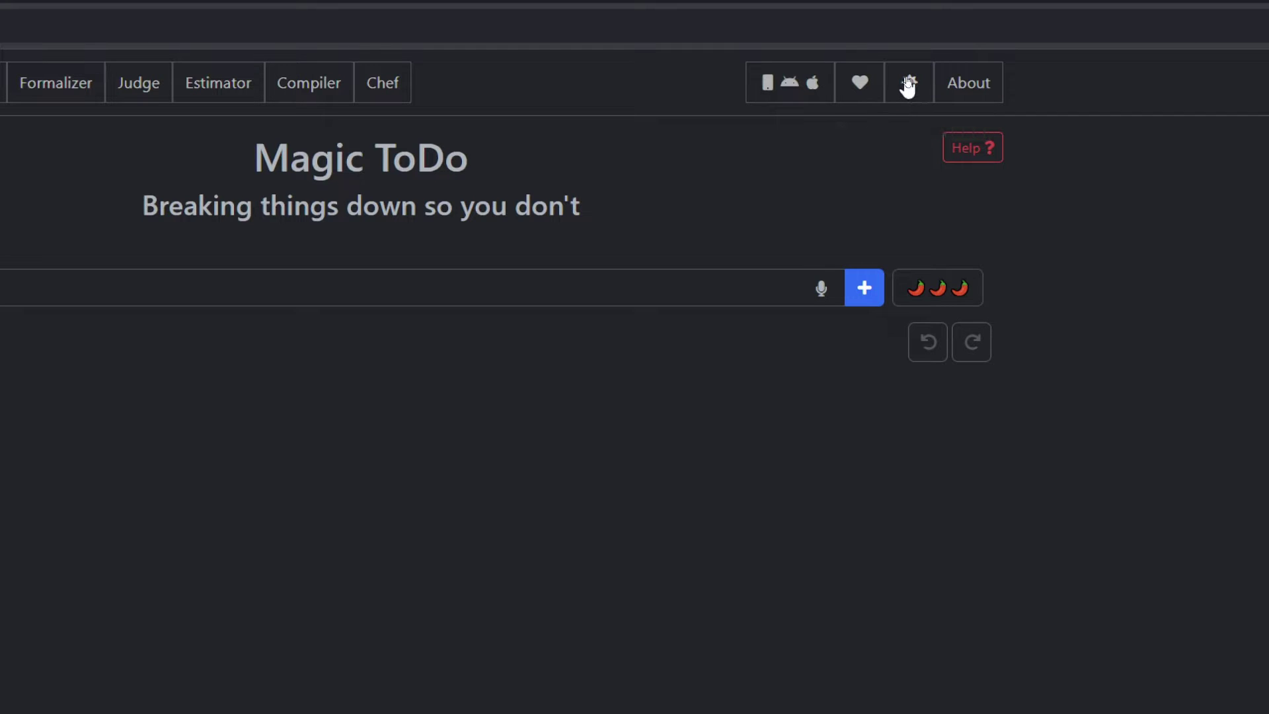
left_click(908, 85)
left_click(907, 85)
left_click(906, 86)
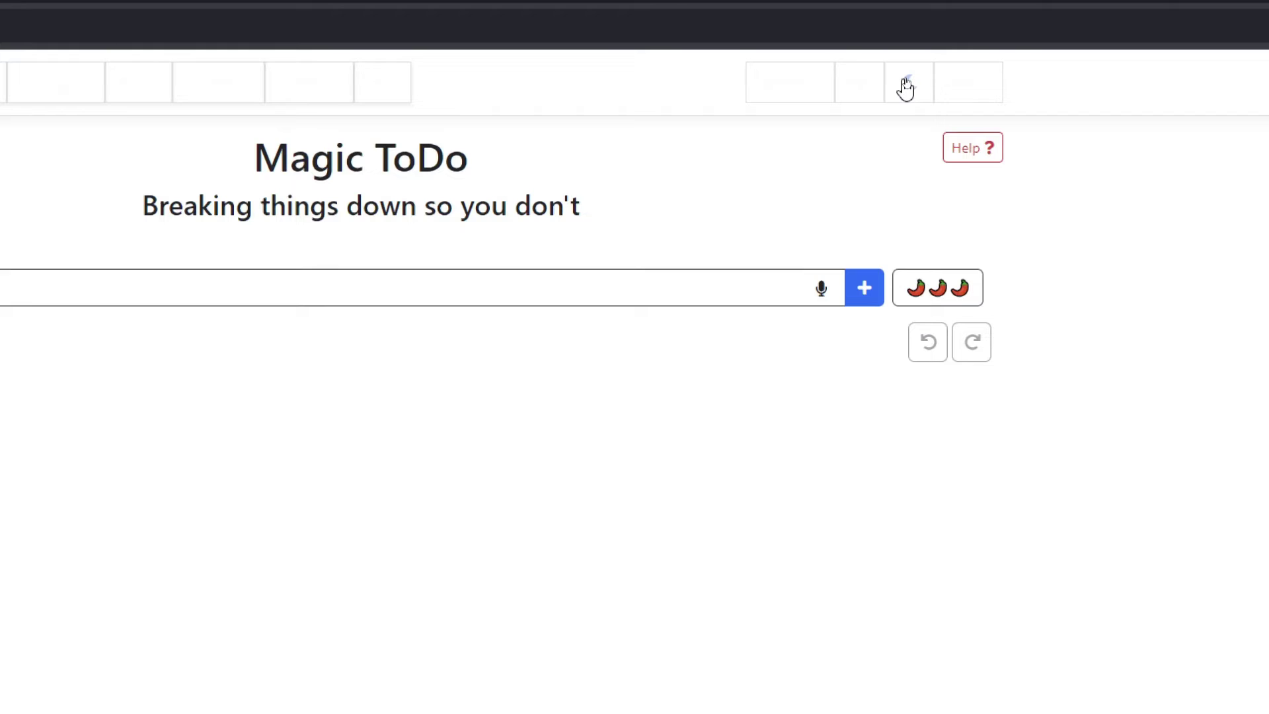
left_click(906, 86)
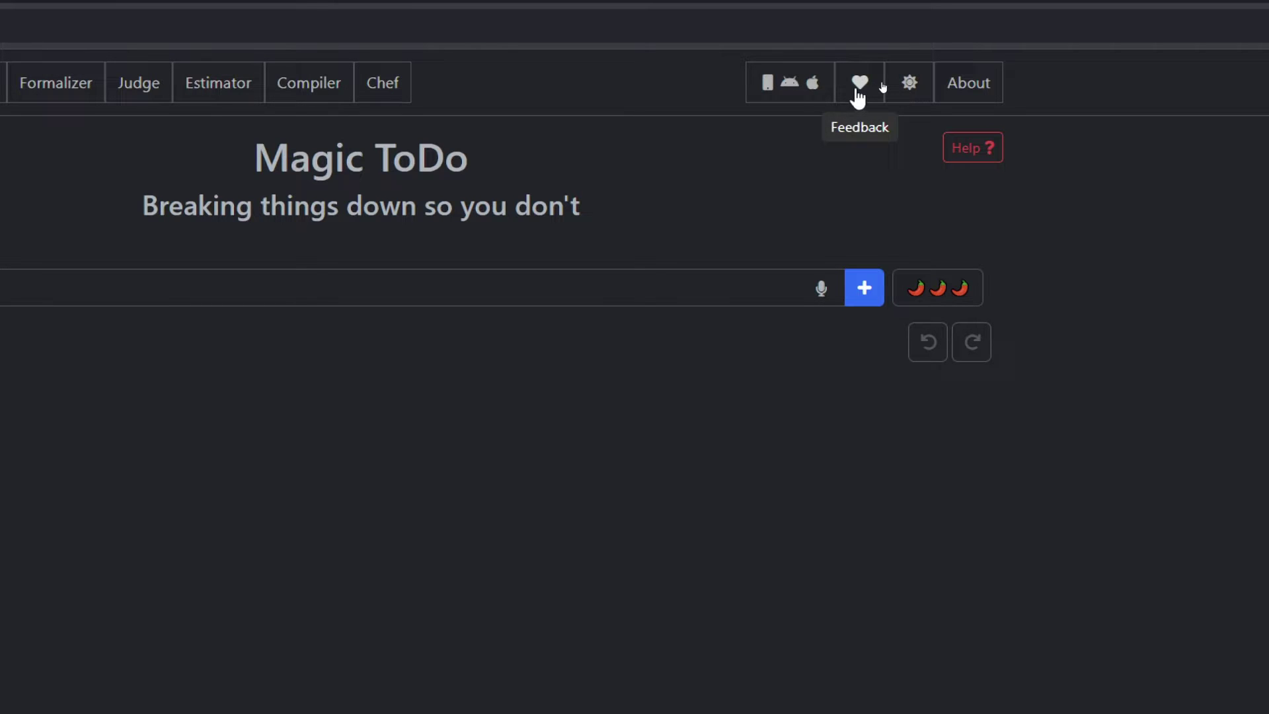
Switch from the browser to the installed Goblin Tools app, maximised on Magic ToDo.
left_click(788, 84)
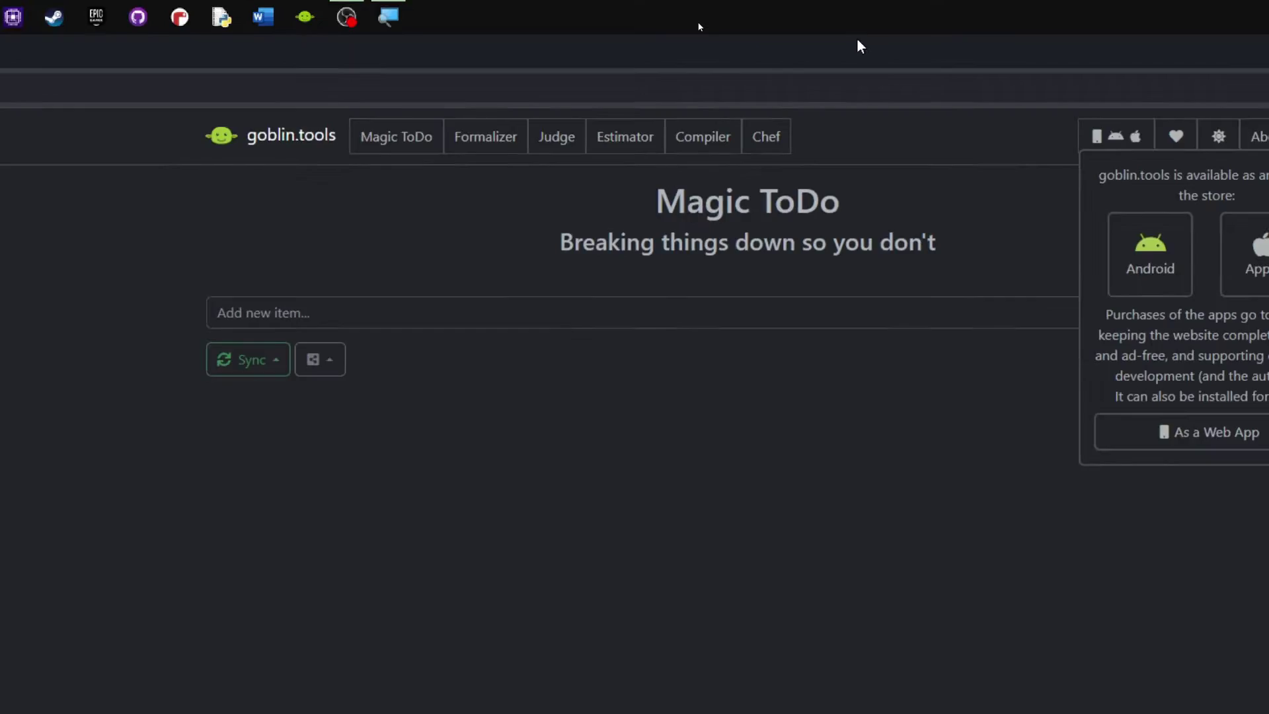
left_click(1257, 30)
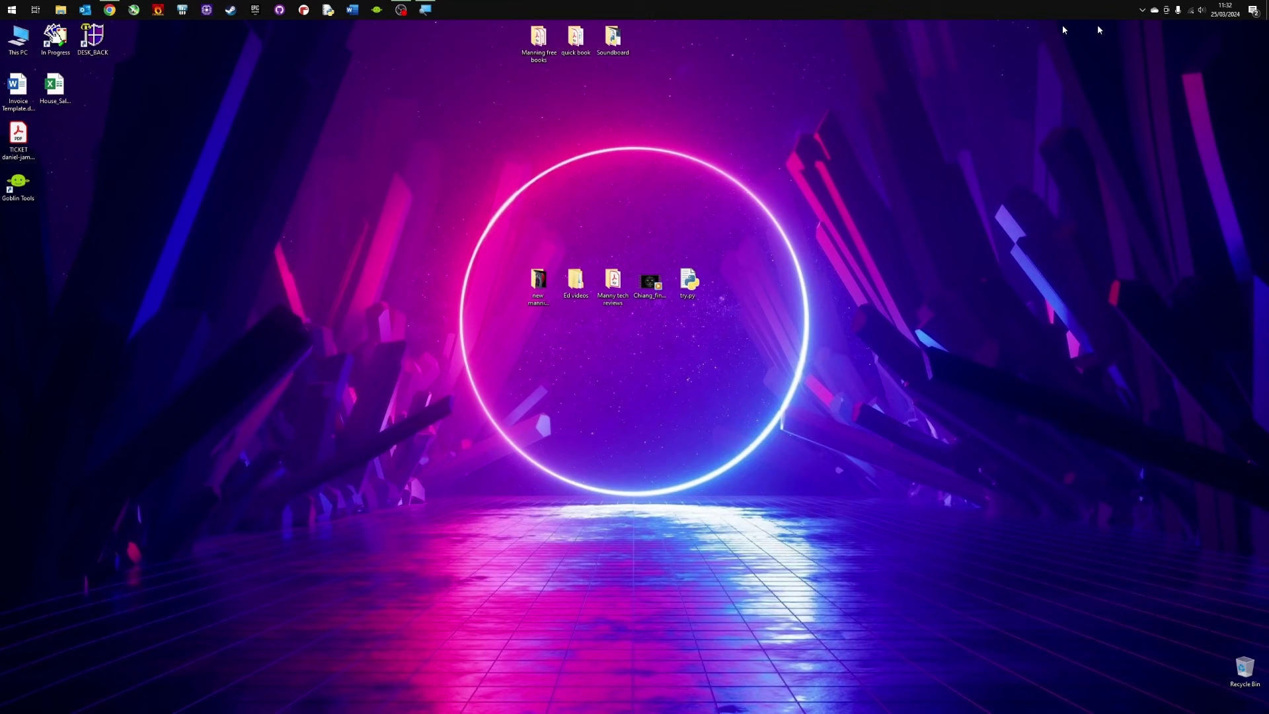
left_click(385, 12)
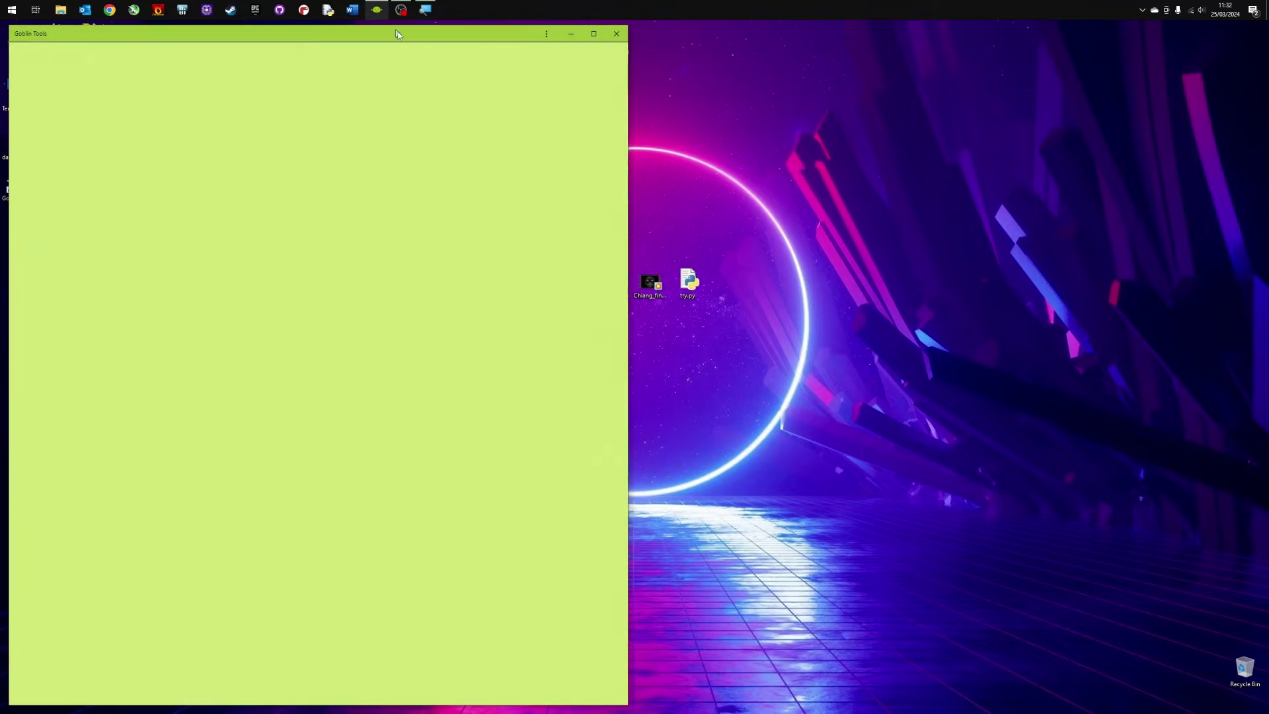
double_click(588, 35)
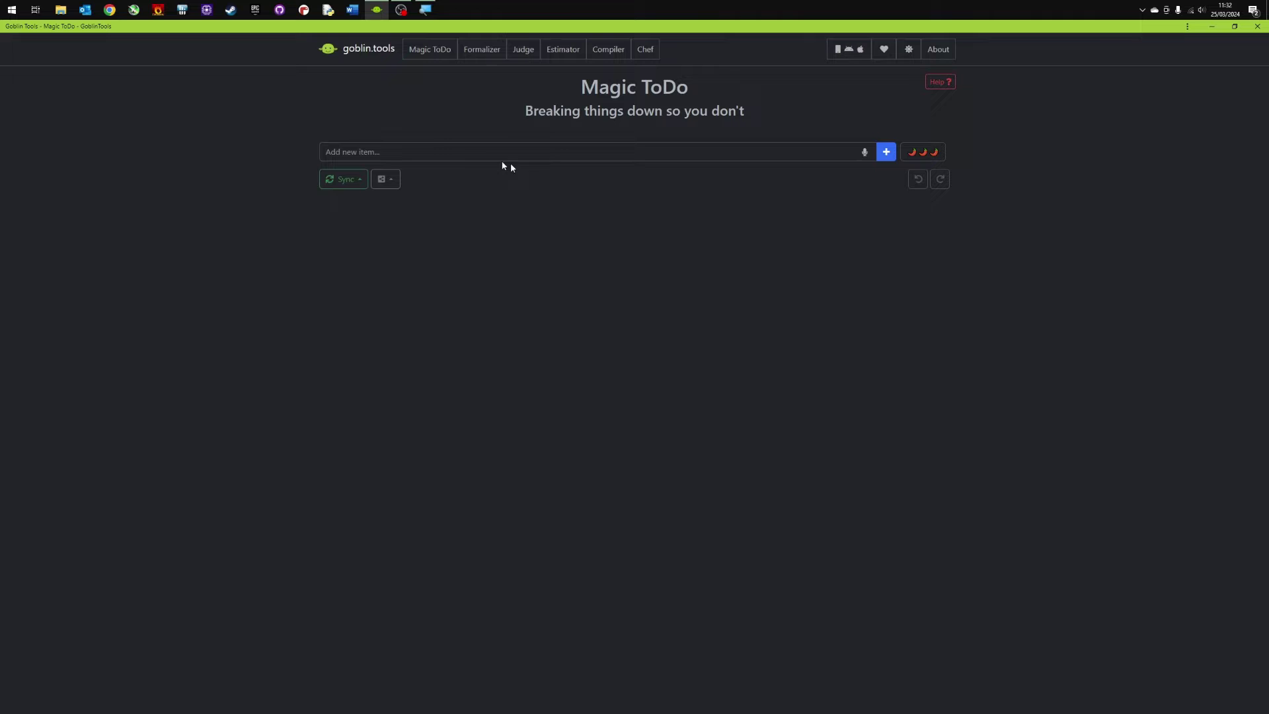
Allow Goblin Tools microphone access for voice entry of a to-do item.
left_click(433, 146)
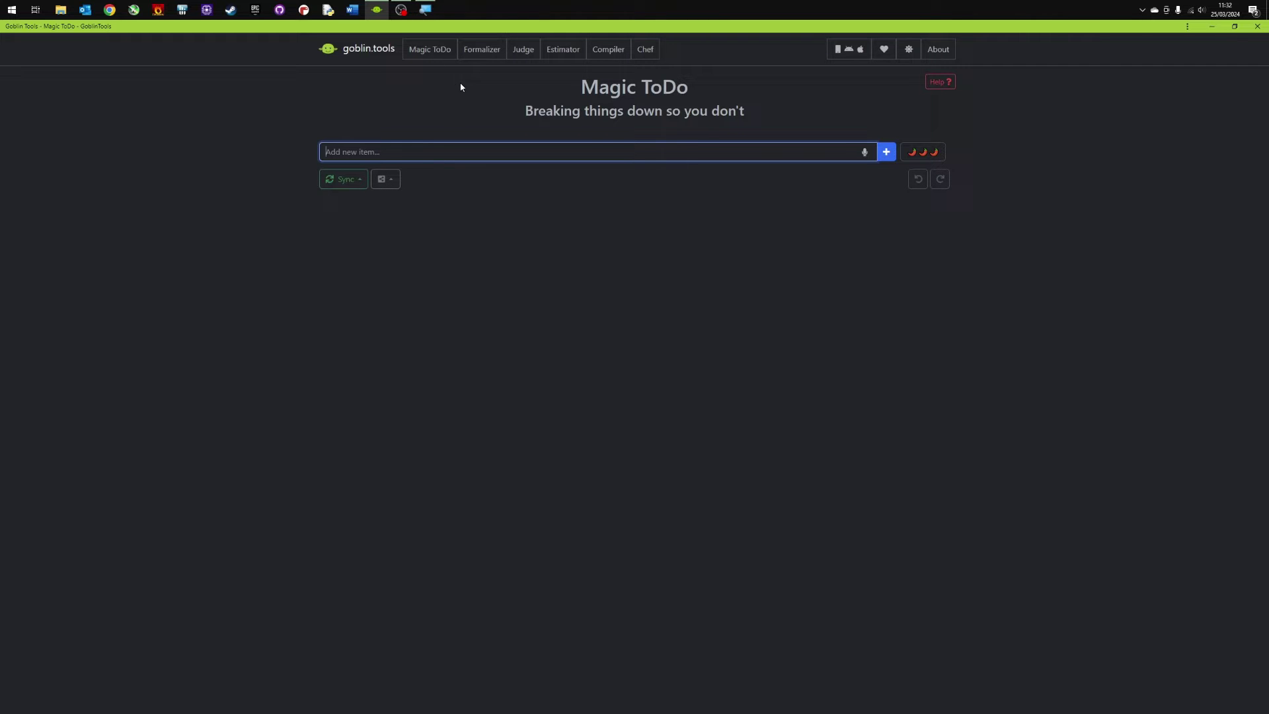
left_click(864, 153)
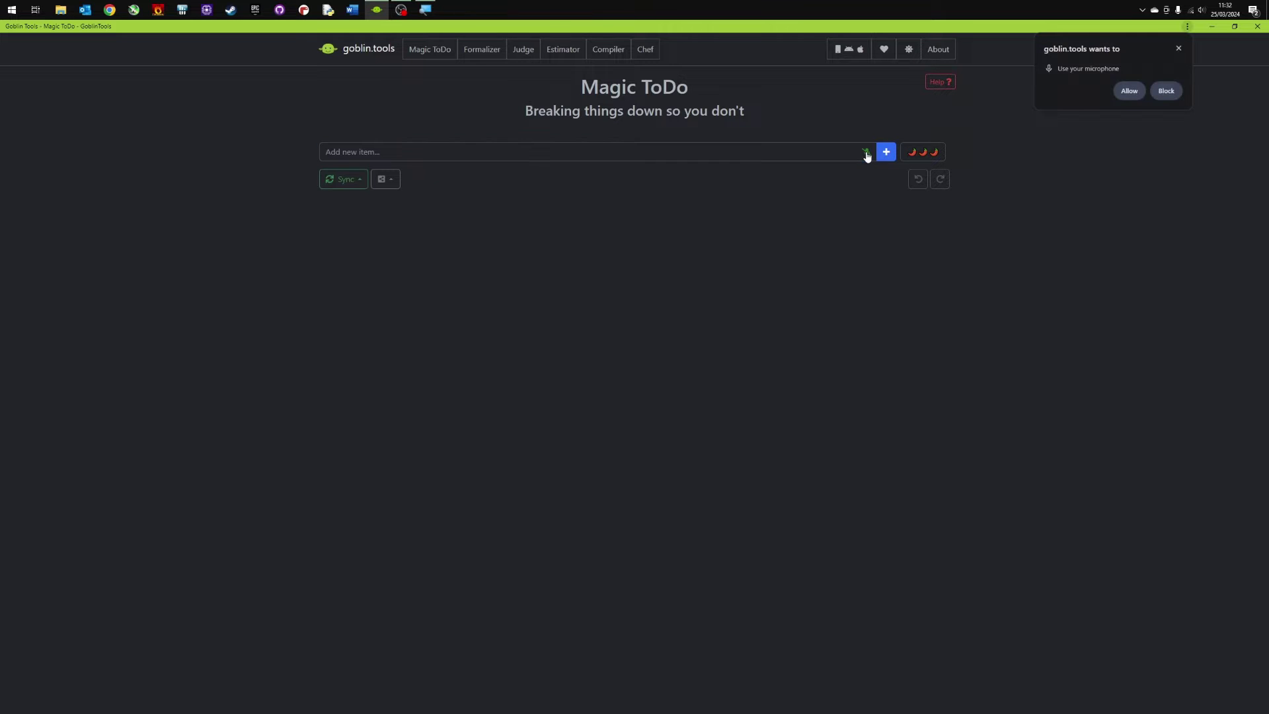
left_click(1127, 91)
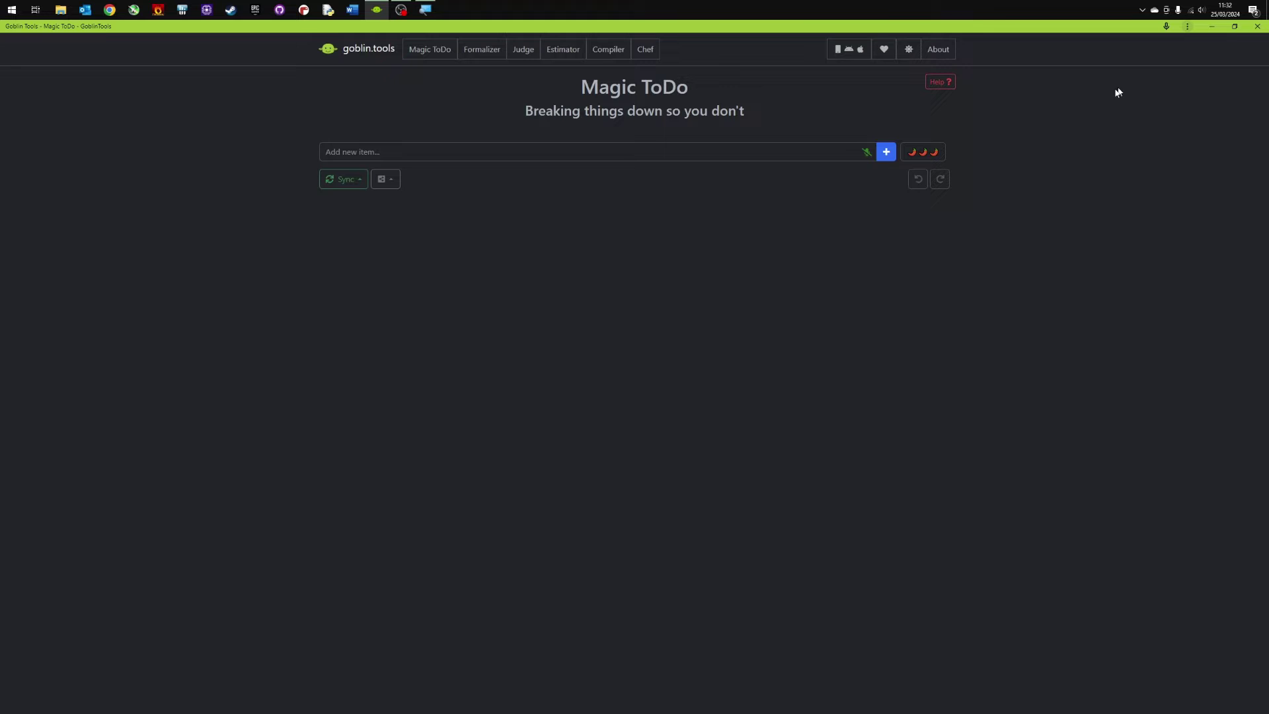
left_click(865, 152)
left_click(462, 145)
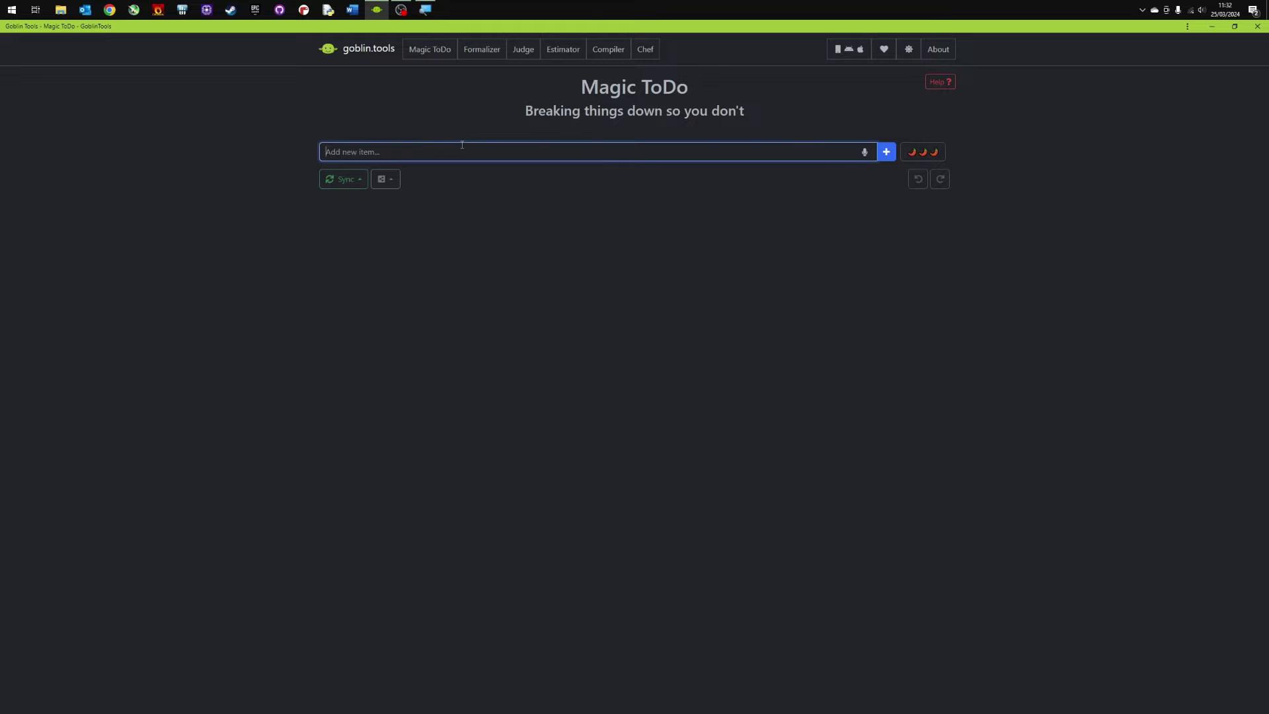
Dictate the errands ramble: bread, 13:45 MOT drop-off, bank, cats, sister, holiday form.
left_click(865, 155)
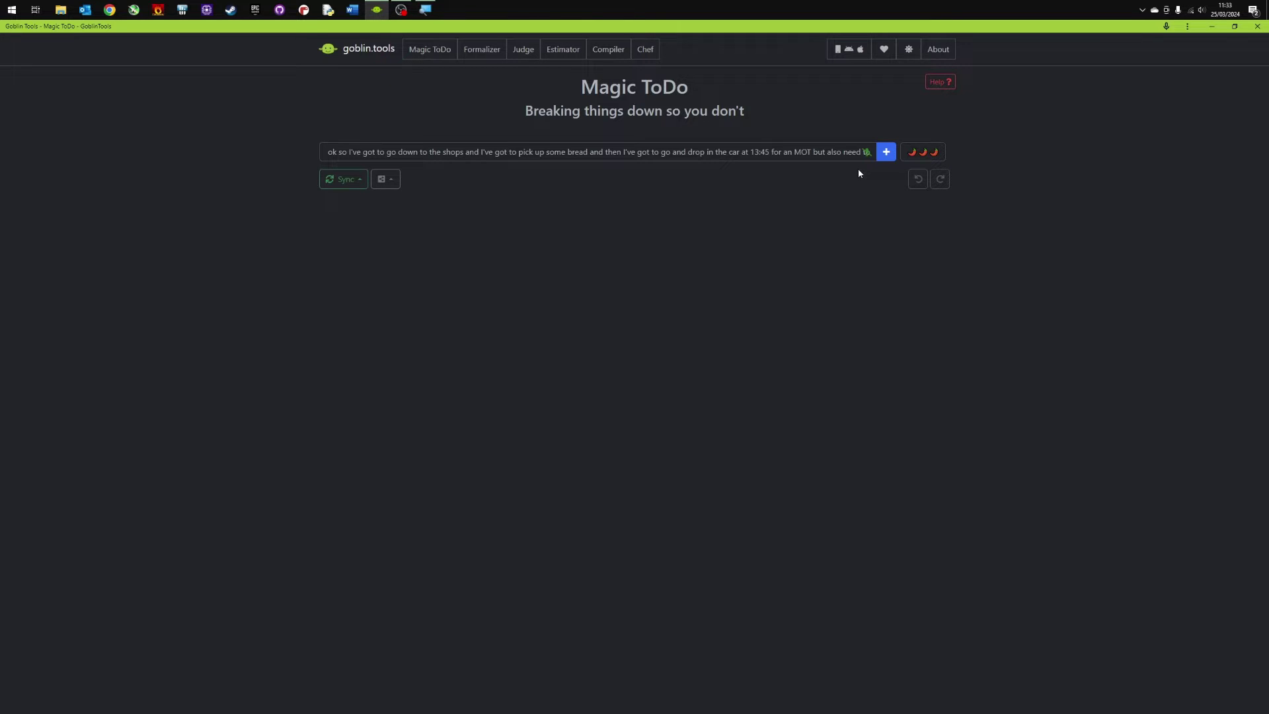
type("to")
left_click(867, 153)
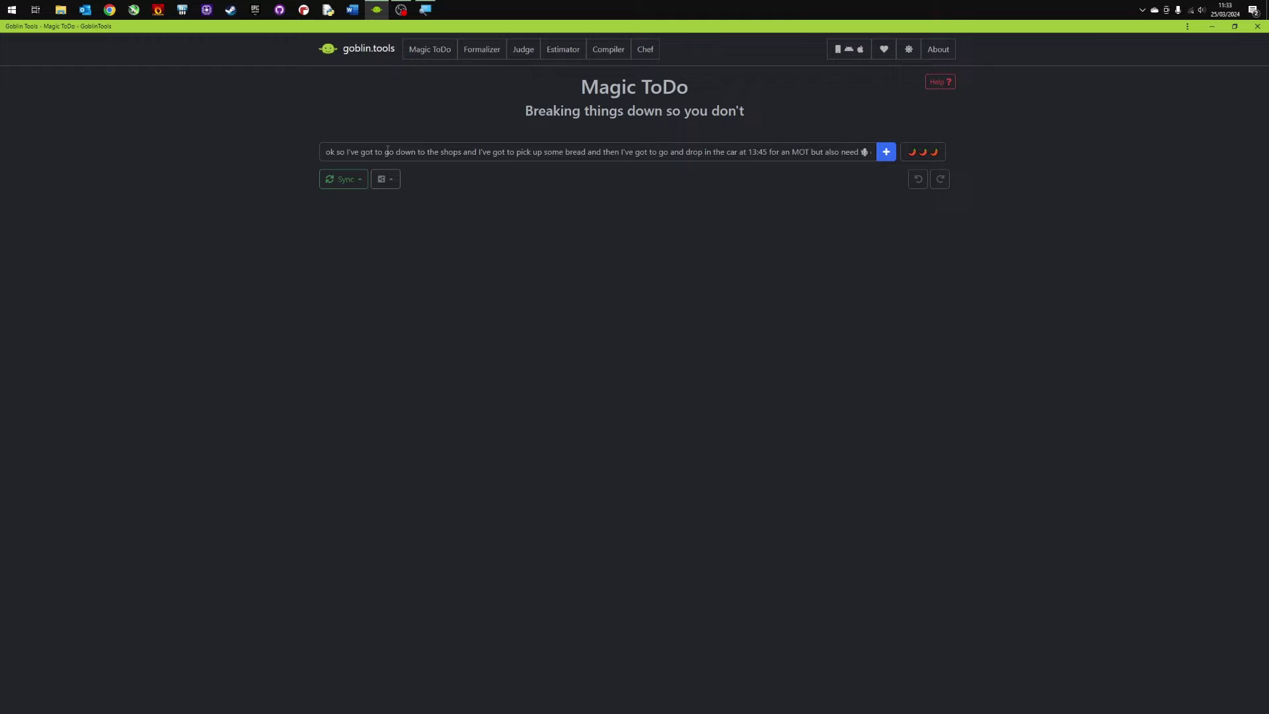
Add the dictated errands text as a new to-do item.
left_click(886, 152)
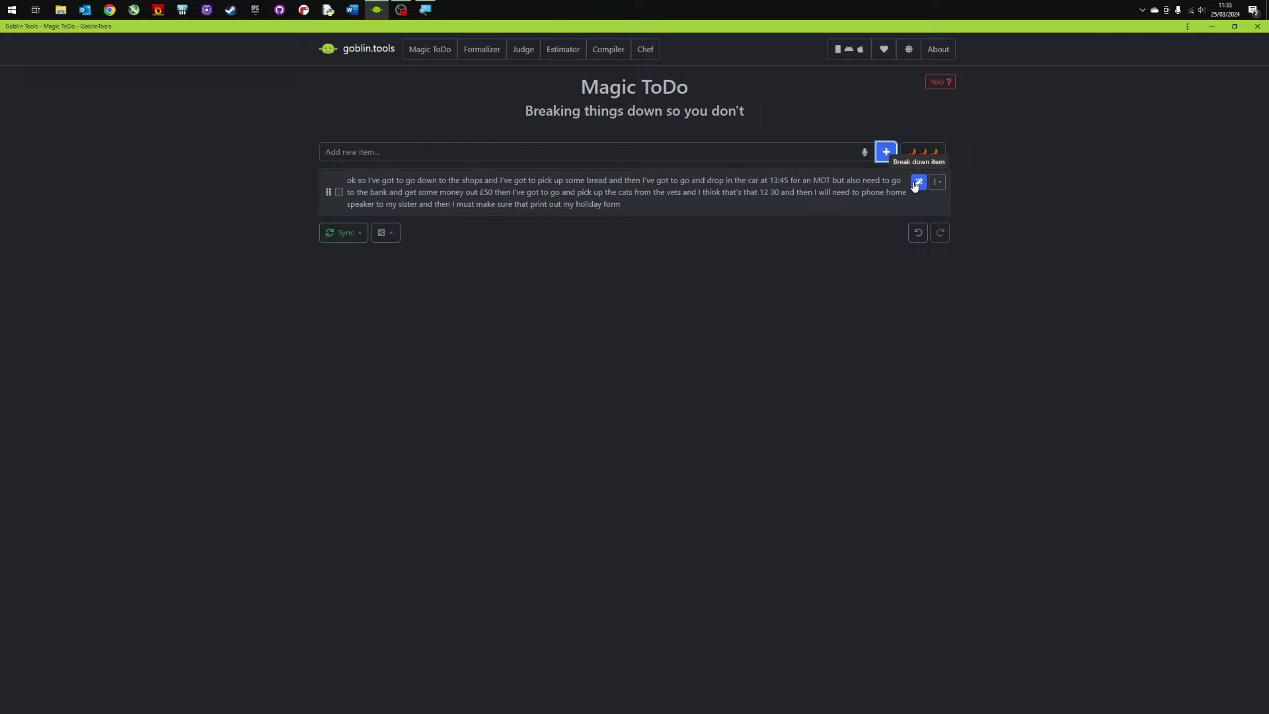
left_click(936, 182)
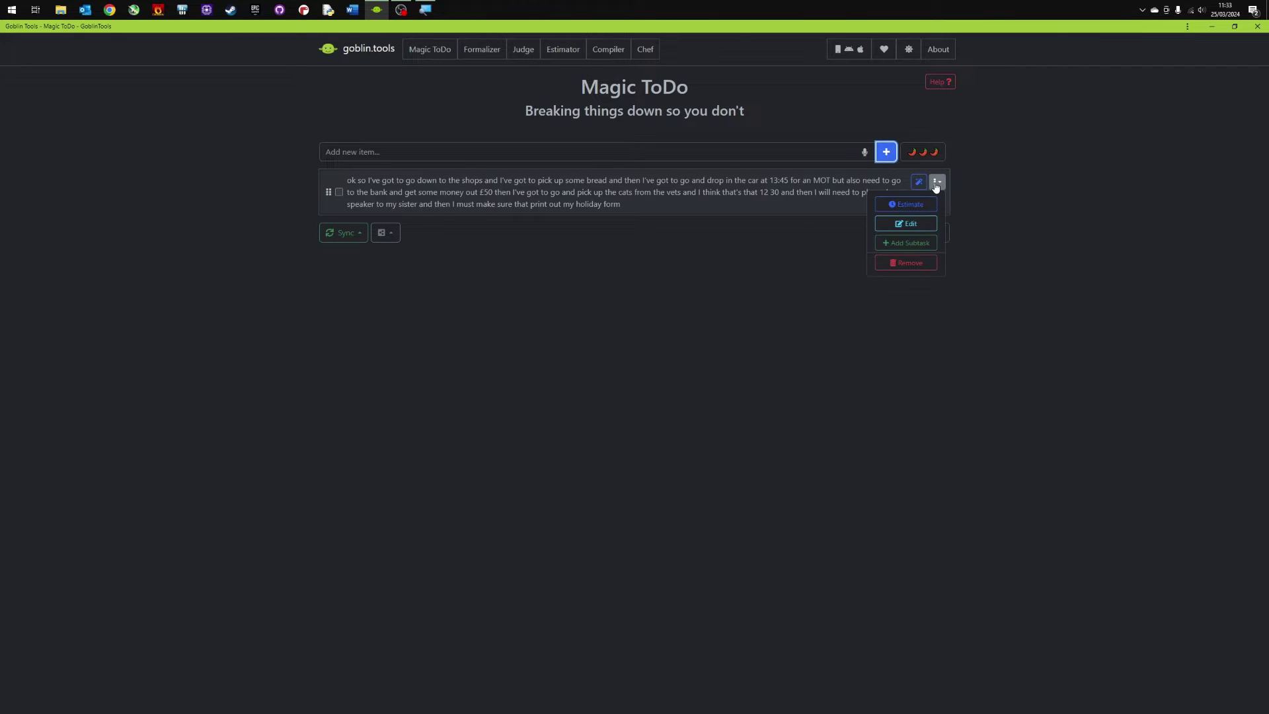
left_click(936, 181)
Break the errands item into eight subtasks, from 'Go to the shops' onward.
left_click(919, 183)
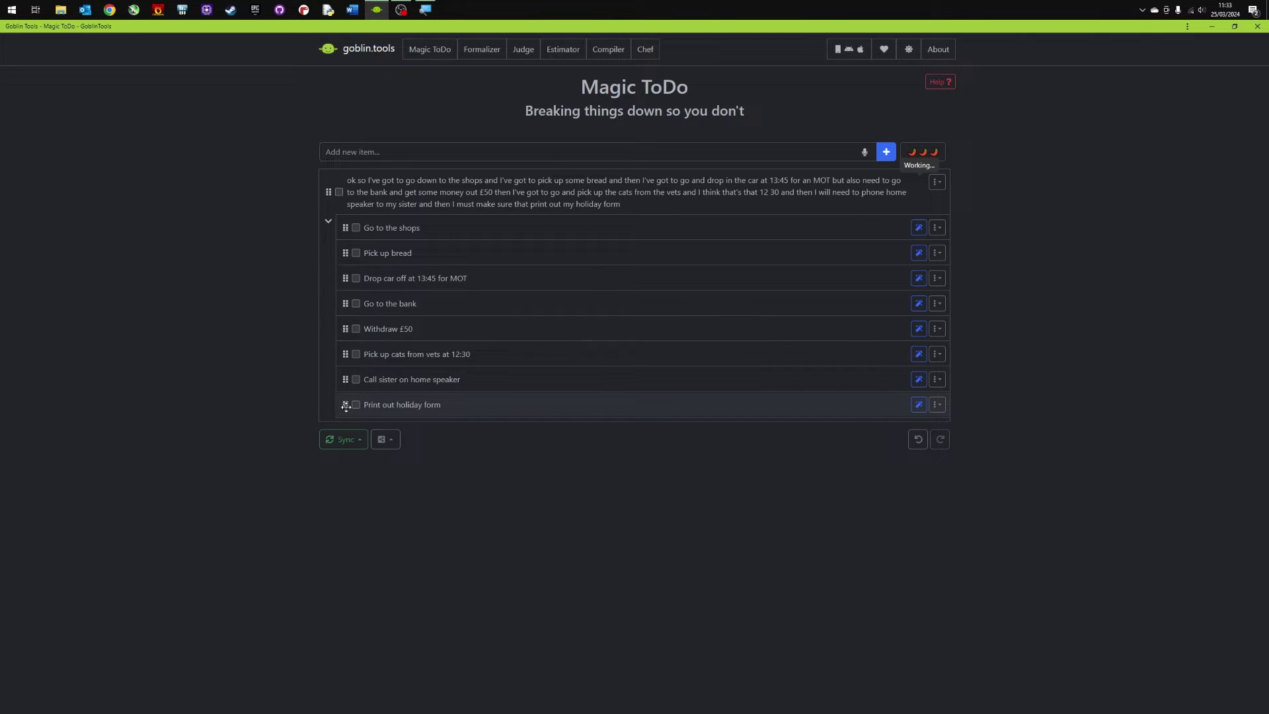
left_click(937, 182)
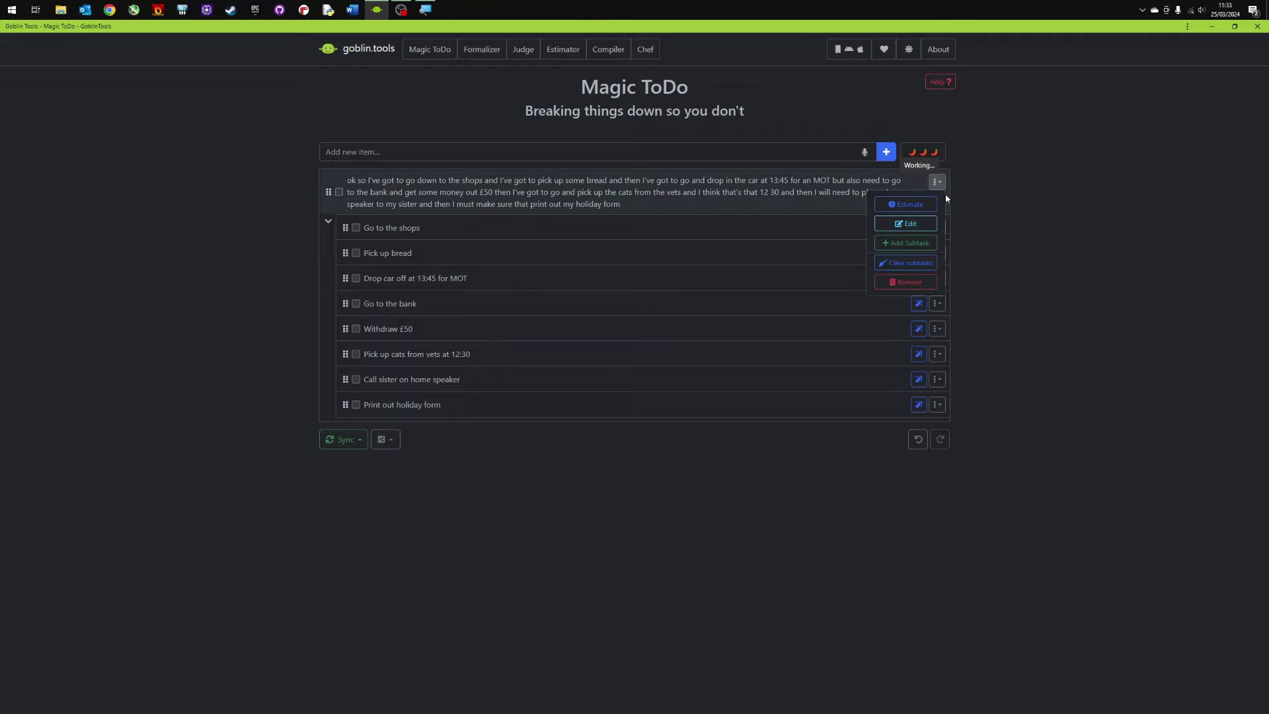
left_click(936, 181)
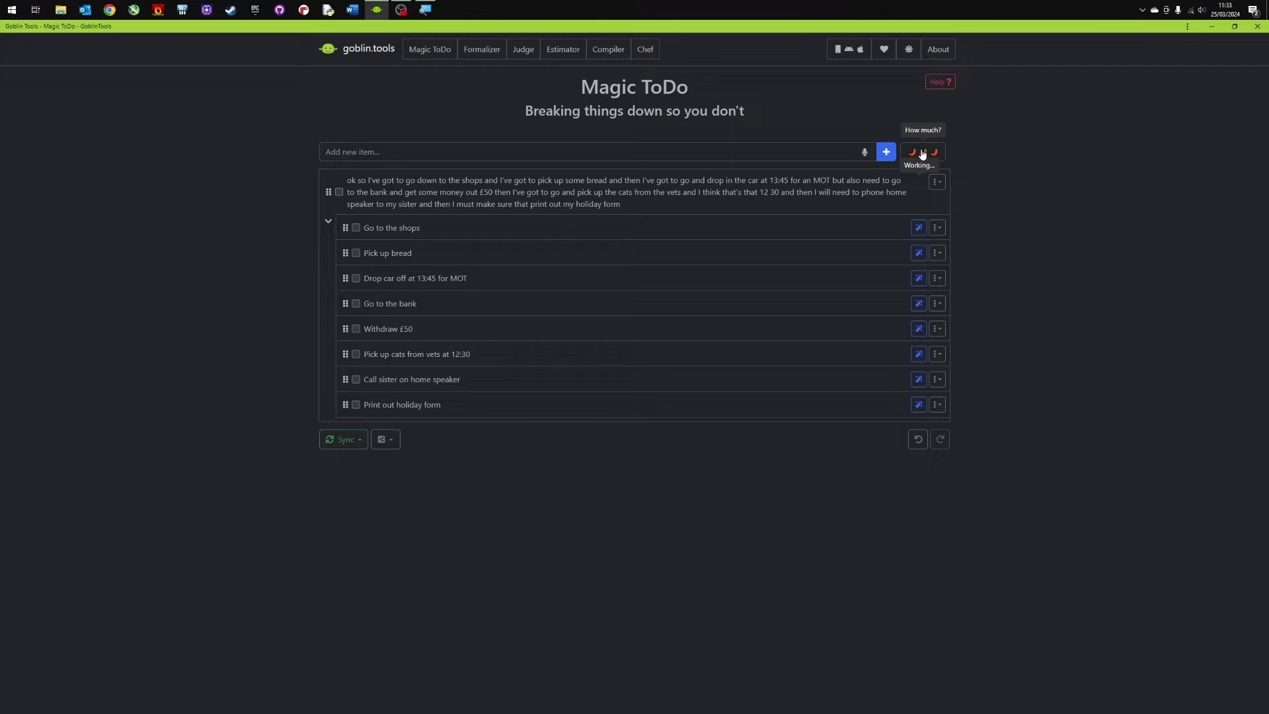
Raise the breakdown spiciness level to the maximum of five chilis.
left_click(923, 154)
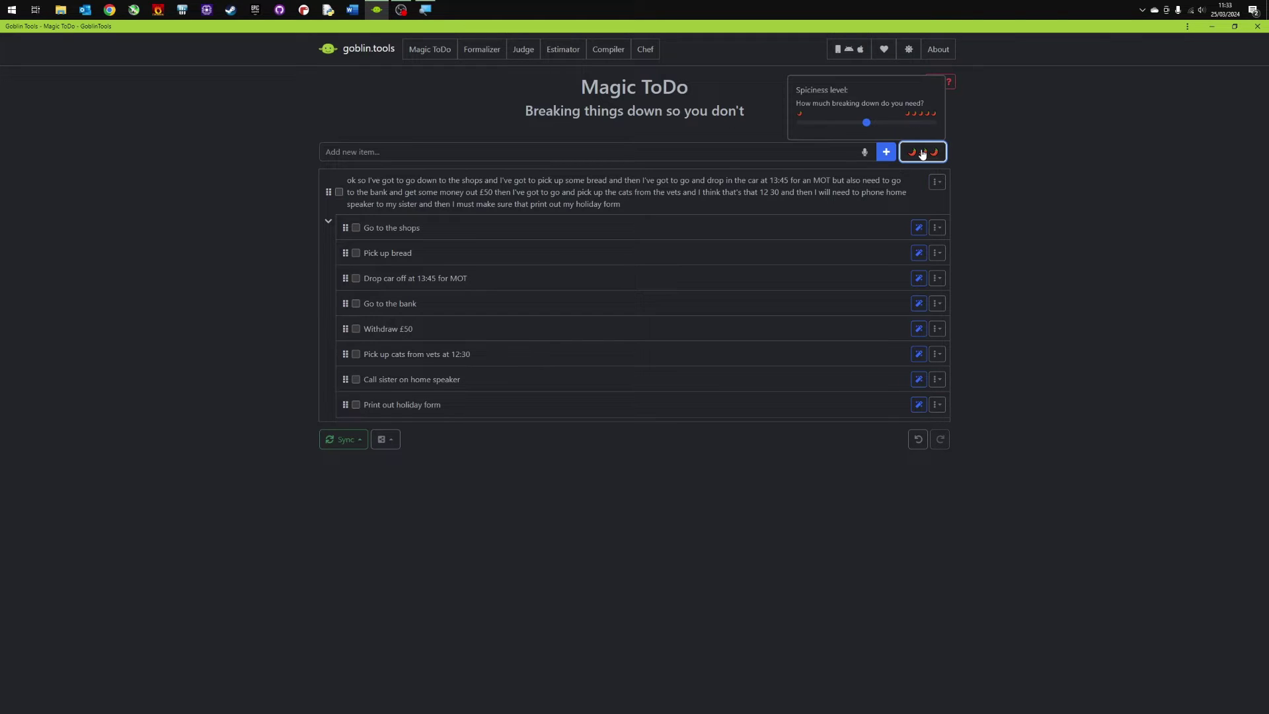
left_click(865, 124)
left_click_drag(865, 124, 940, 125)
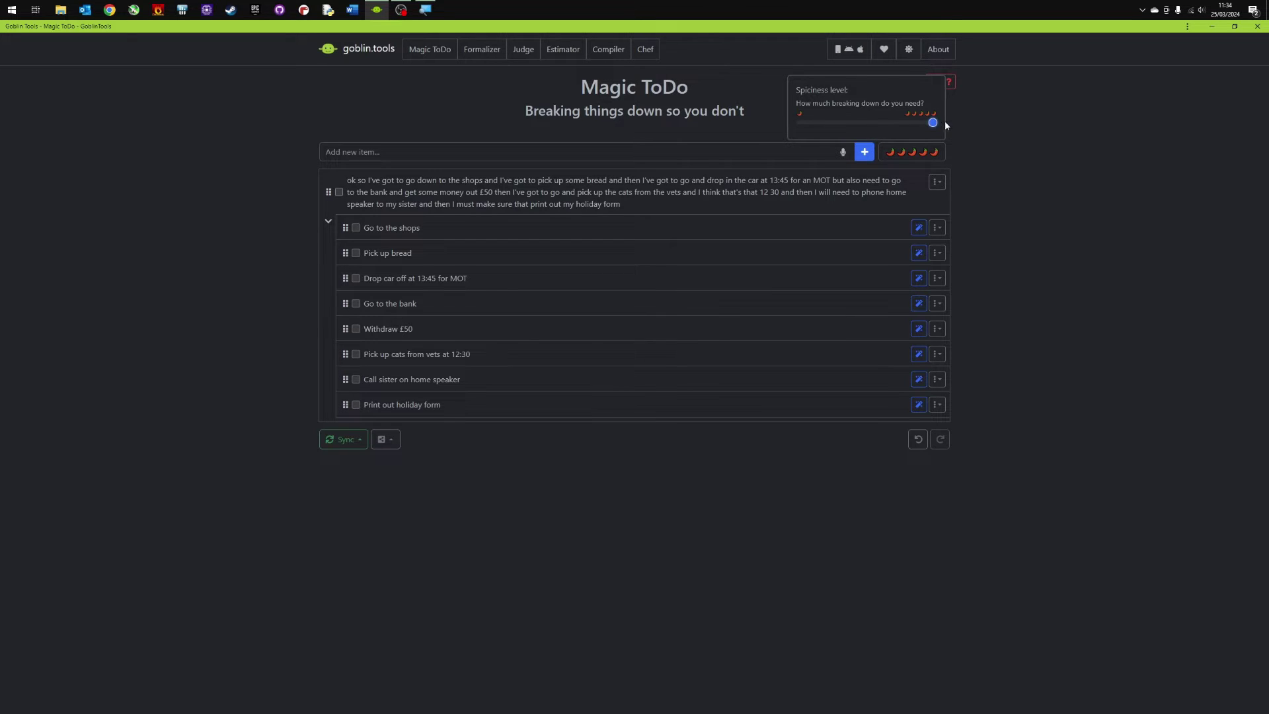
left_click(1013, 154)
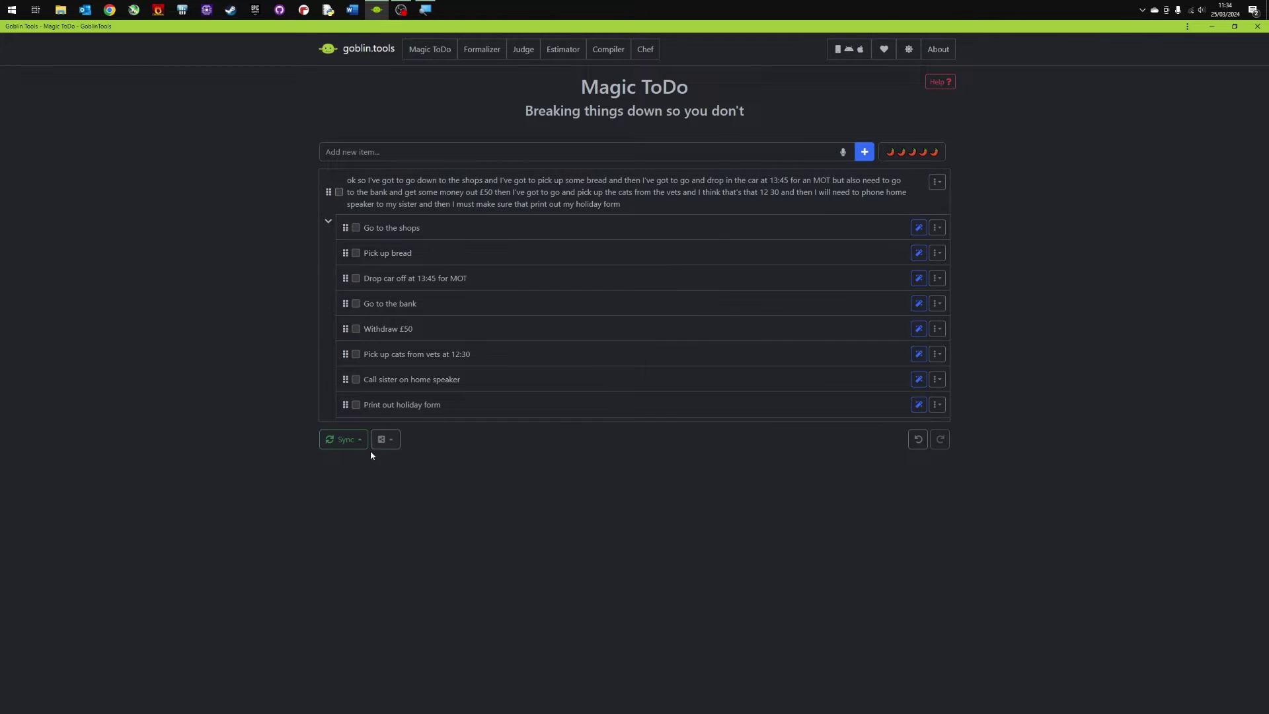
Readjust the spiciness slider, then check the top item's options menu.
left_click(912, 152)
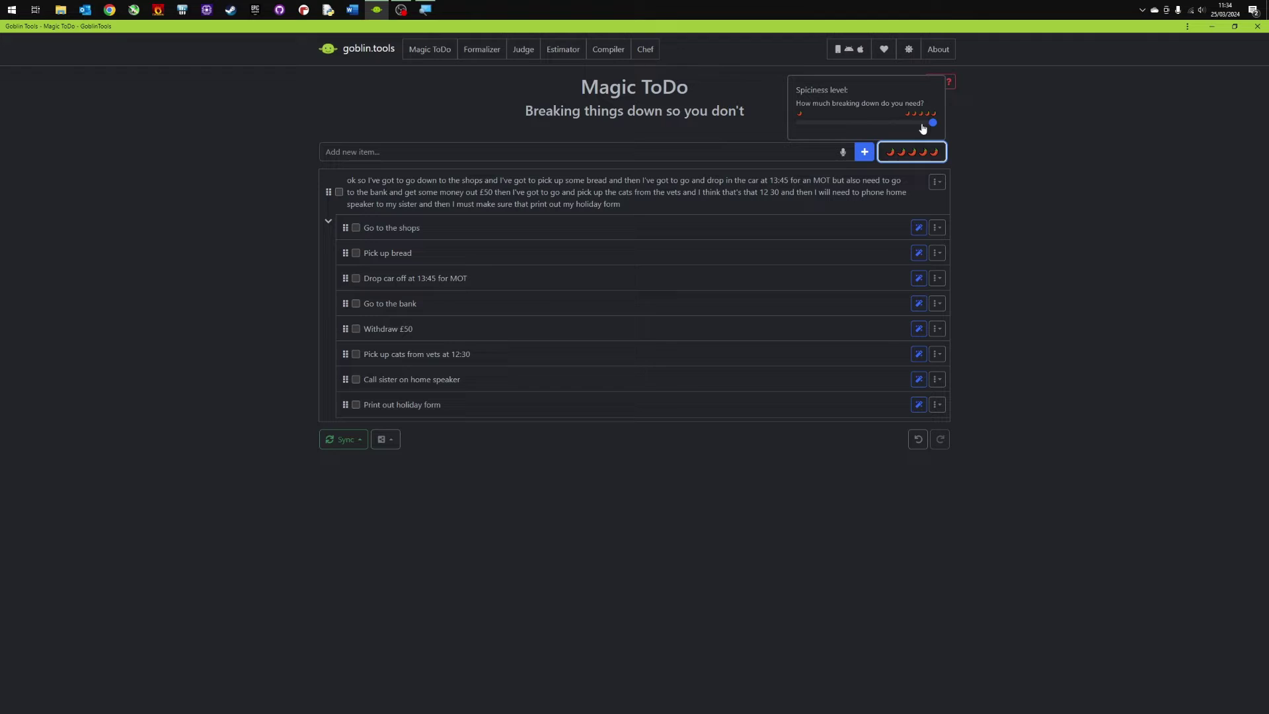
left_click_drag(926, 130, 1003, 132)
left_click(1041, 168)
left_click(936, 182)
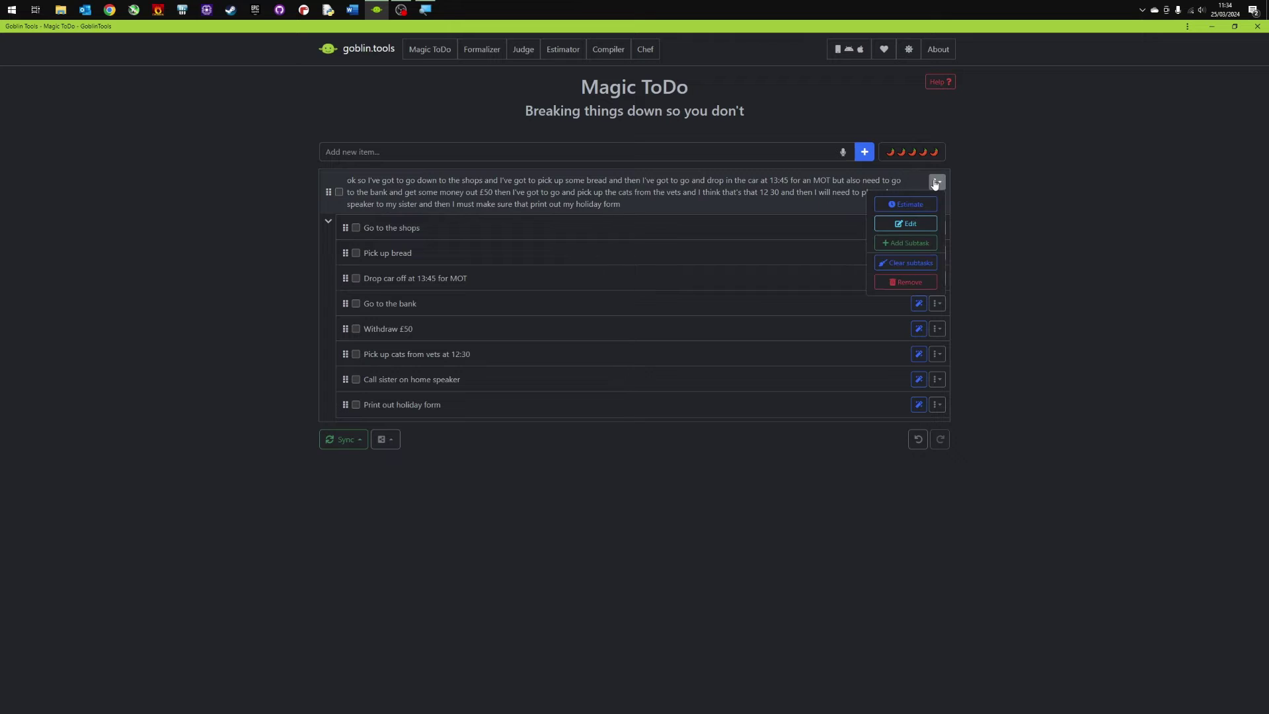
left_click(936, 182)
Break down 'Drop car off at 13:45 for MOT' and set spiciness to three chilis.
left_click(1052, 329)
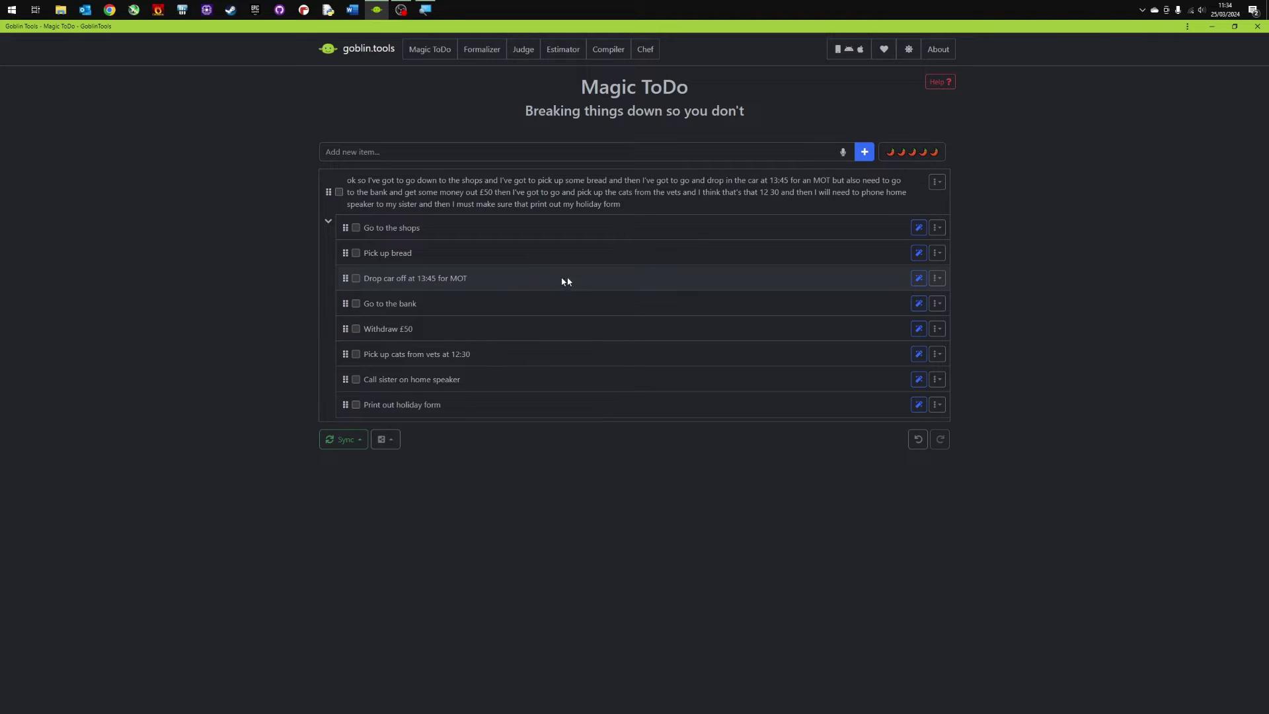
left_click(919, 280)
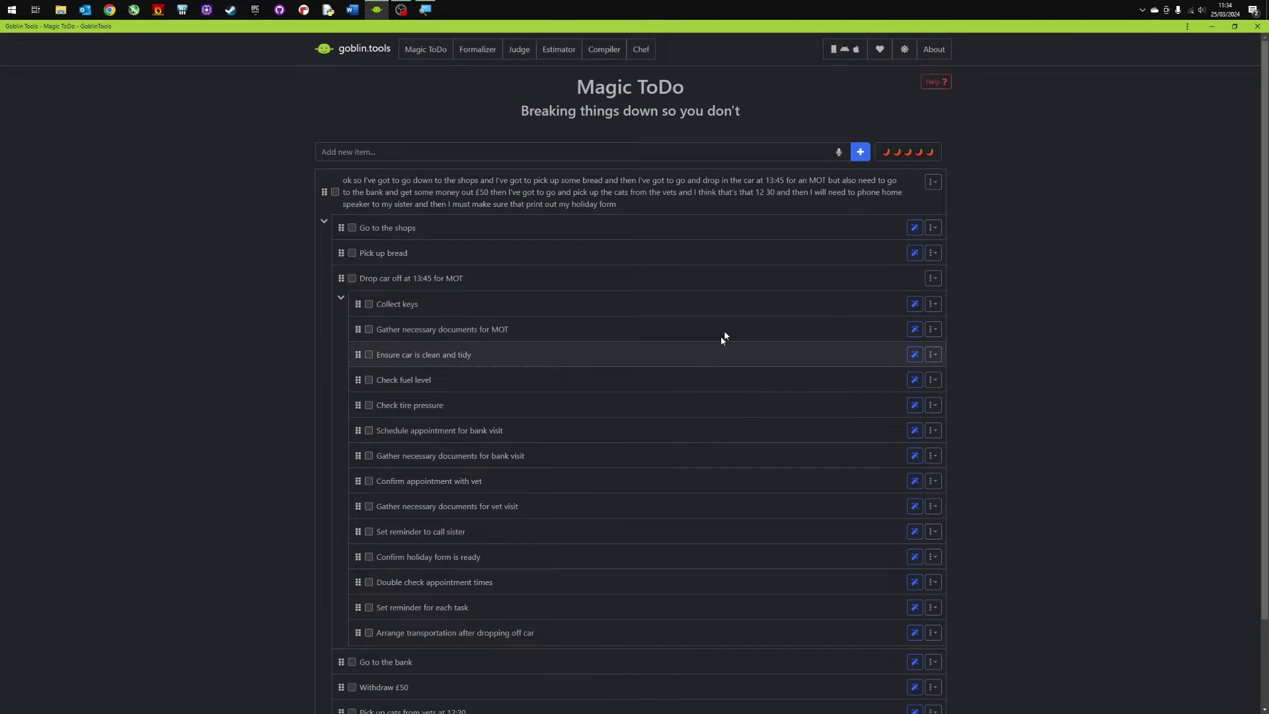
left_click(922, 151)
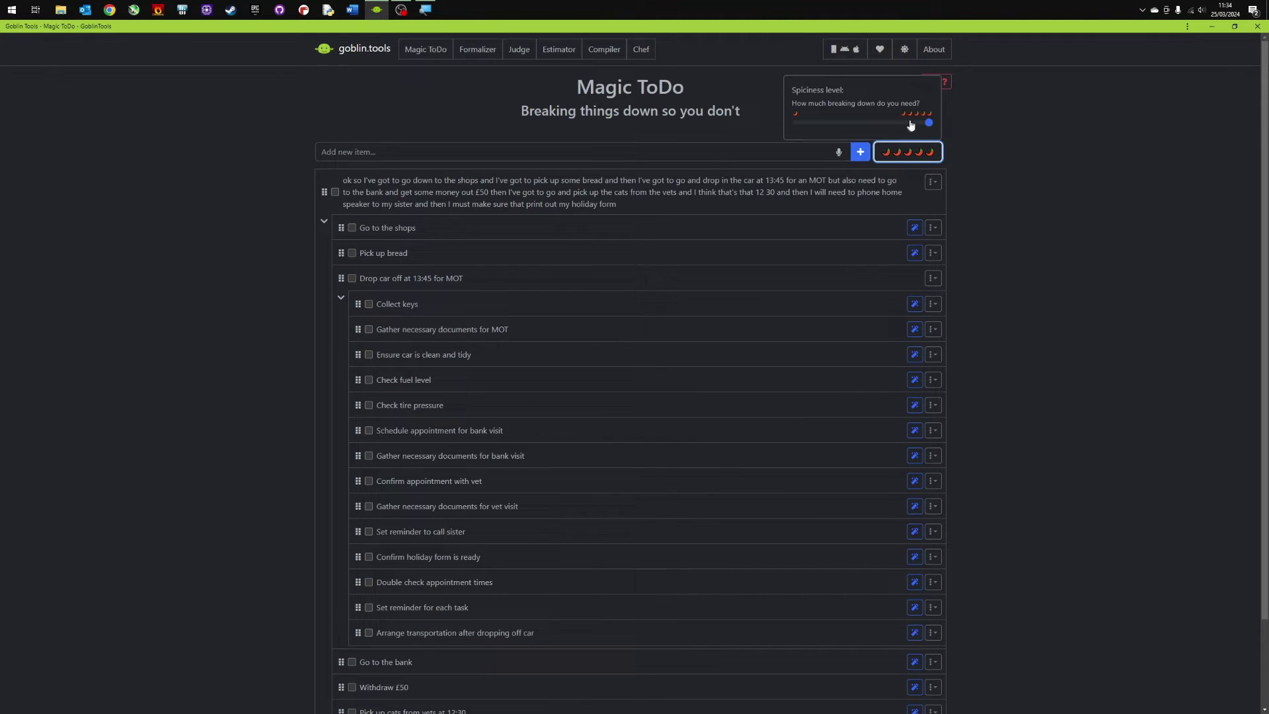
left_click_drag(927, 129, 865, 126)
left_click(994, 187)
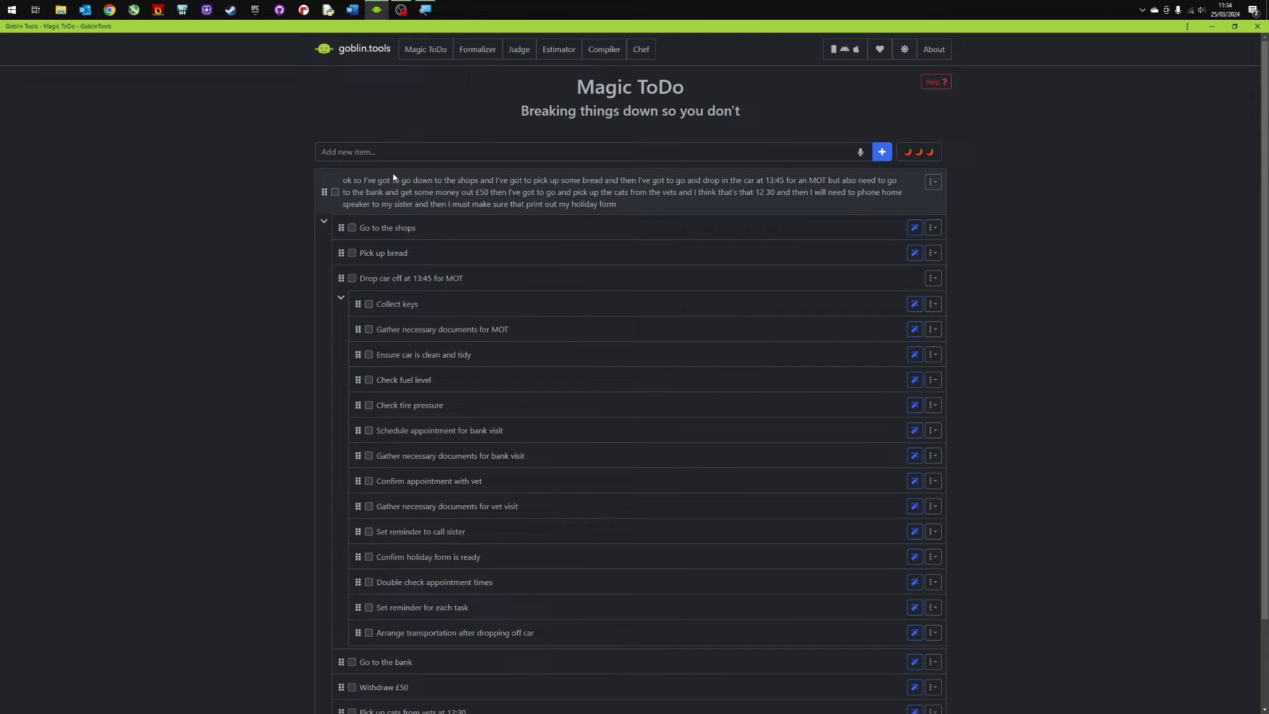
Open the options menu for the Collect keys subtask.
scroll(912, 297, "down", 2)
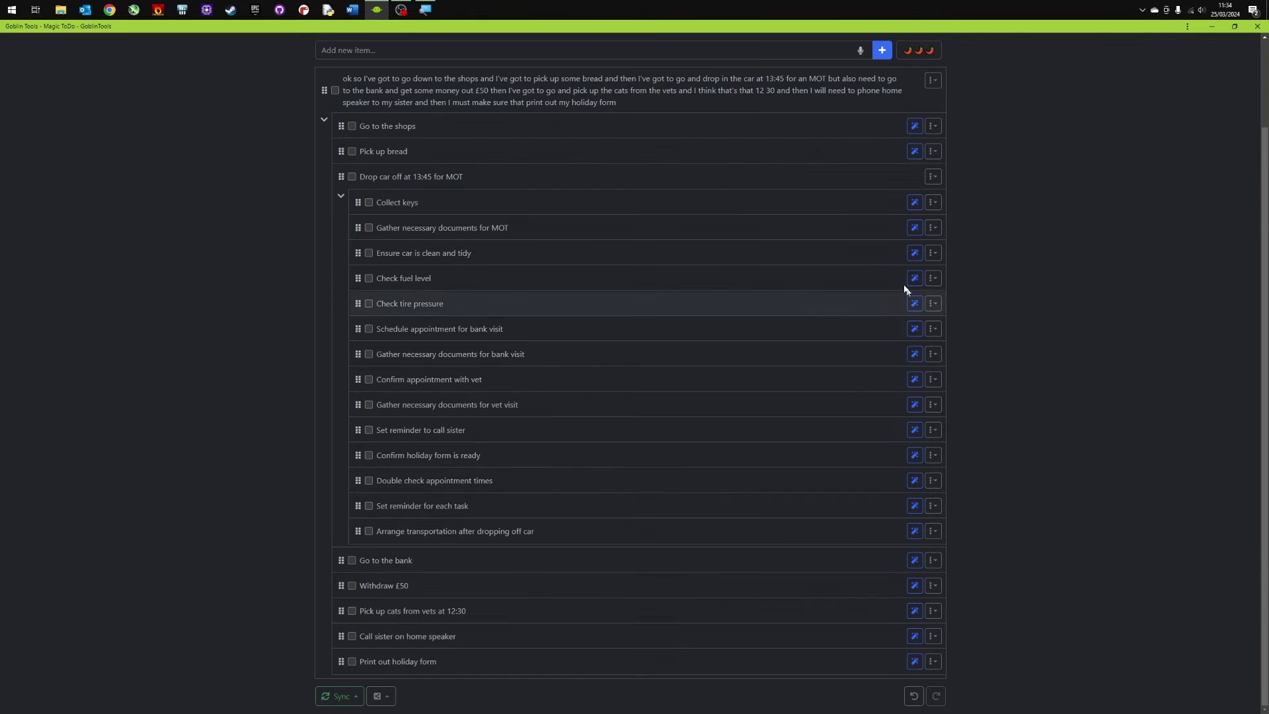
scroll(899, 251, "up", 1)
left_click(933, 253)
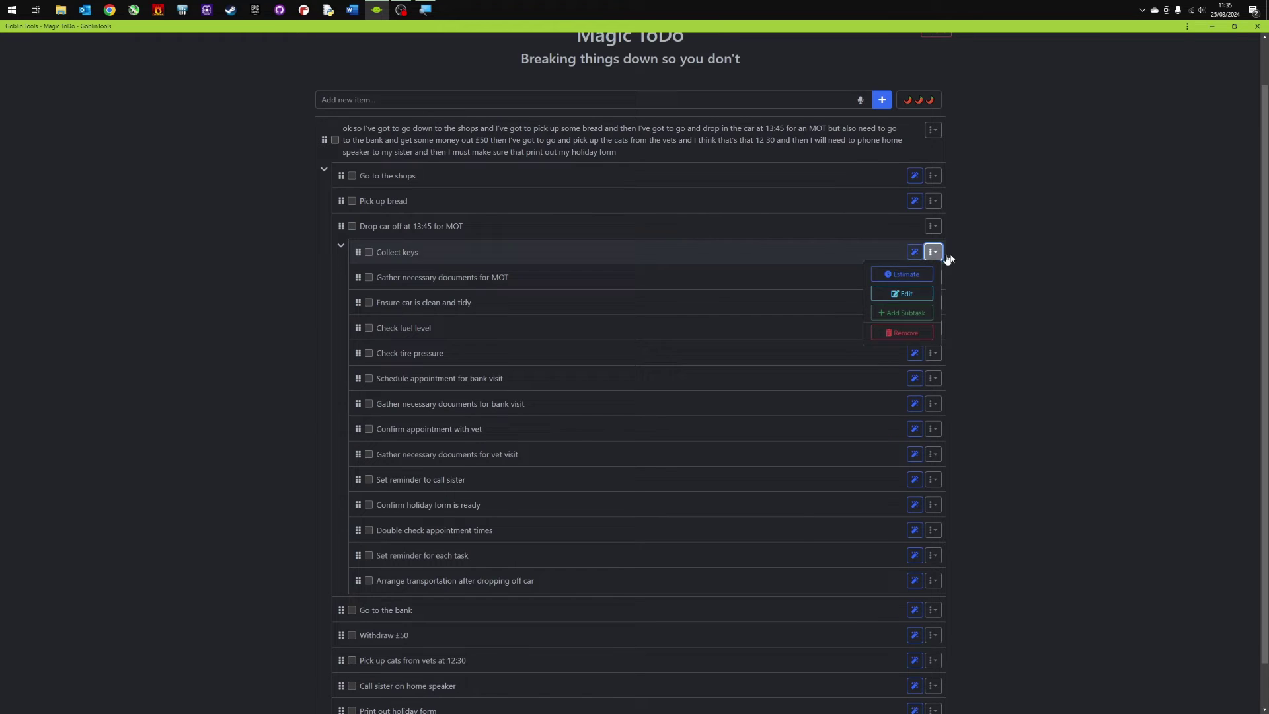
scroll(1058, 255, "up", 1)
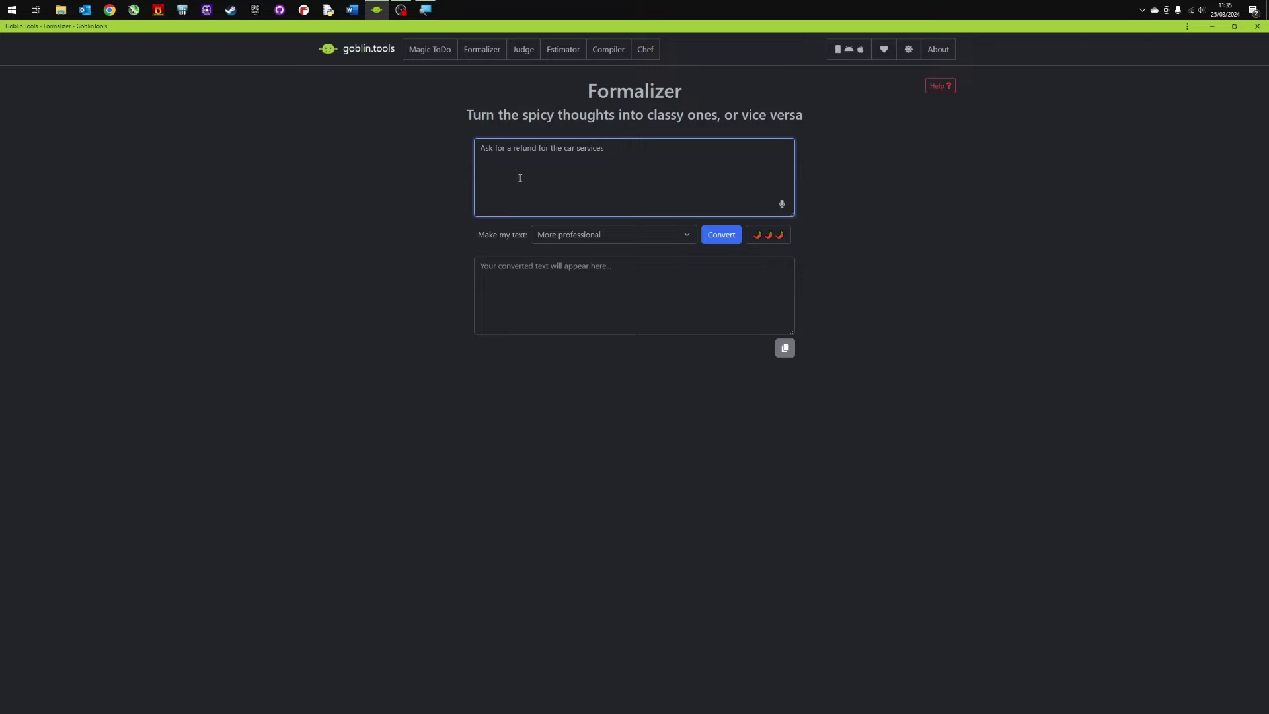
Convert the refund request as More professional at five chilis into 'Kindly request reimbursement…'.
left_click(687, 239)
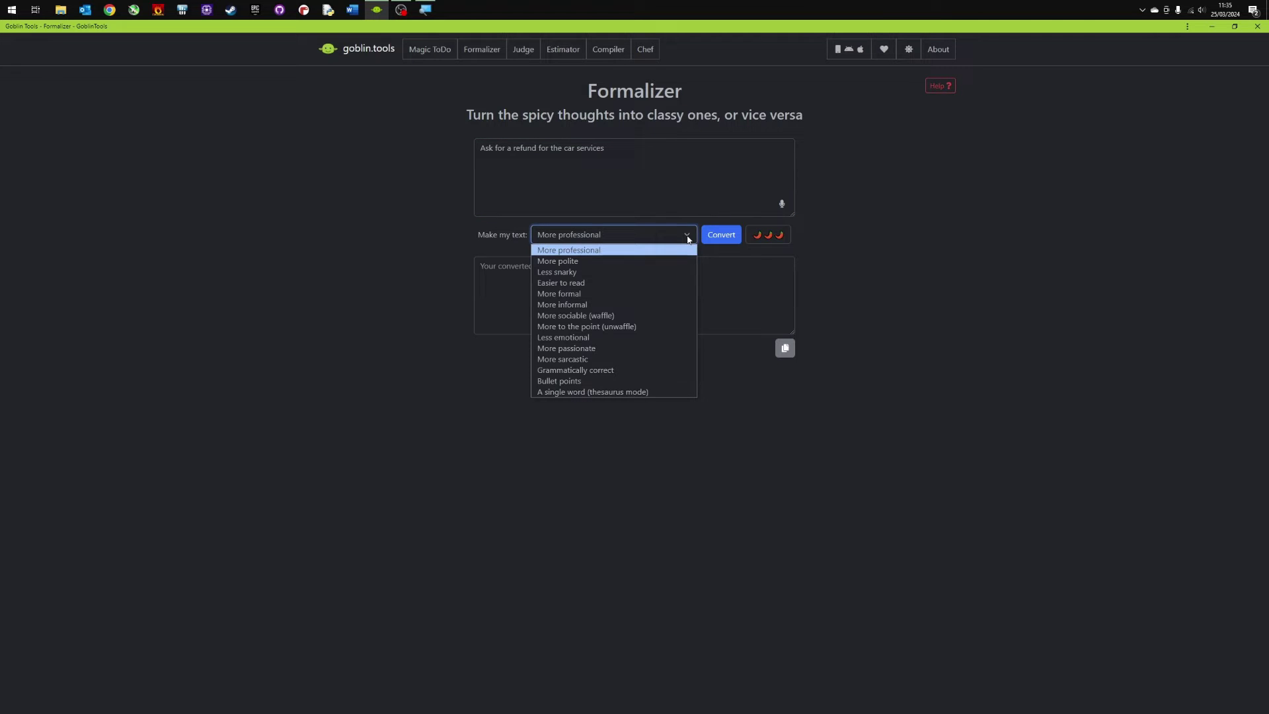
left_click(576, 250)
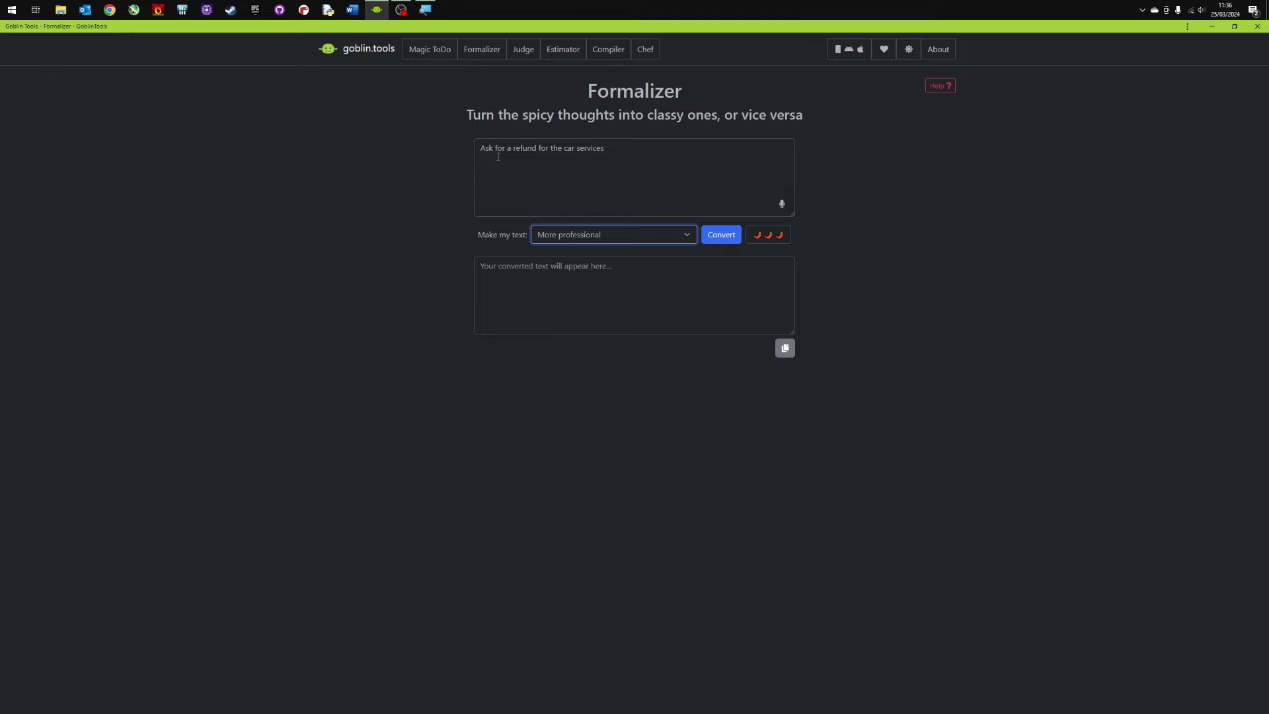
left_click(784, 238)
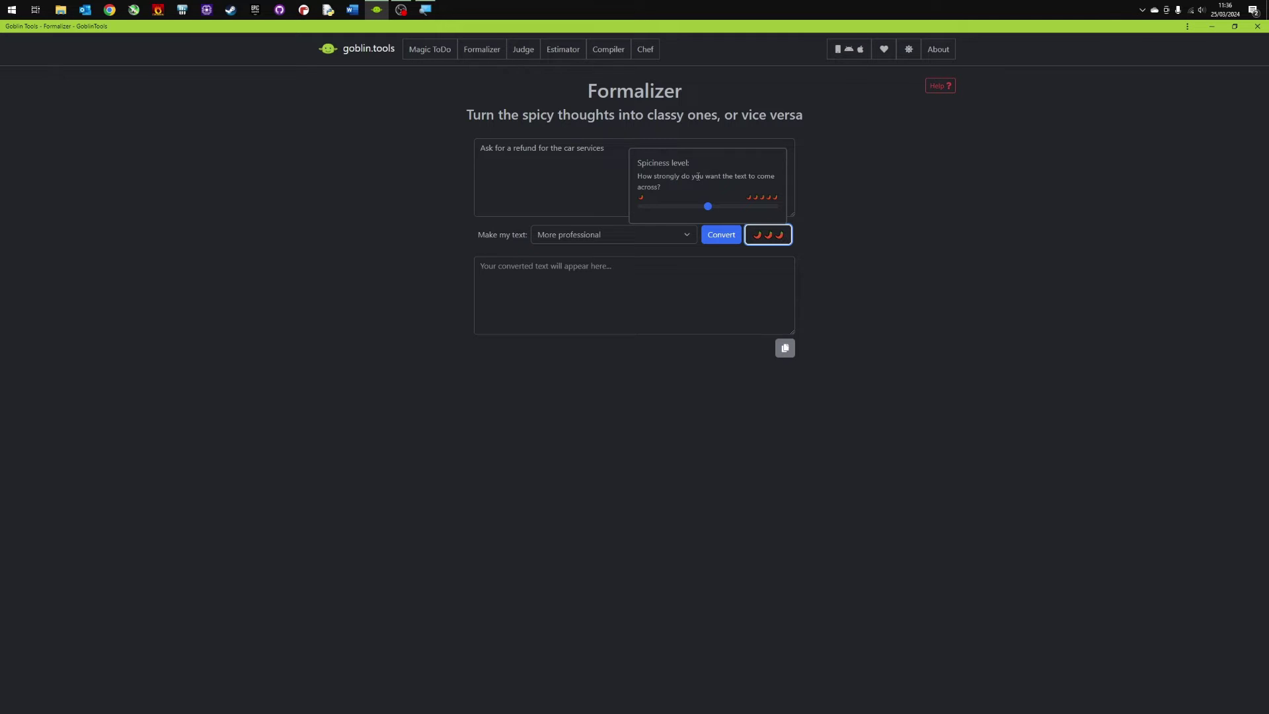
left_click_drag(706, 207, 796, 220)
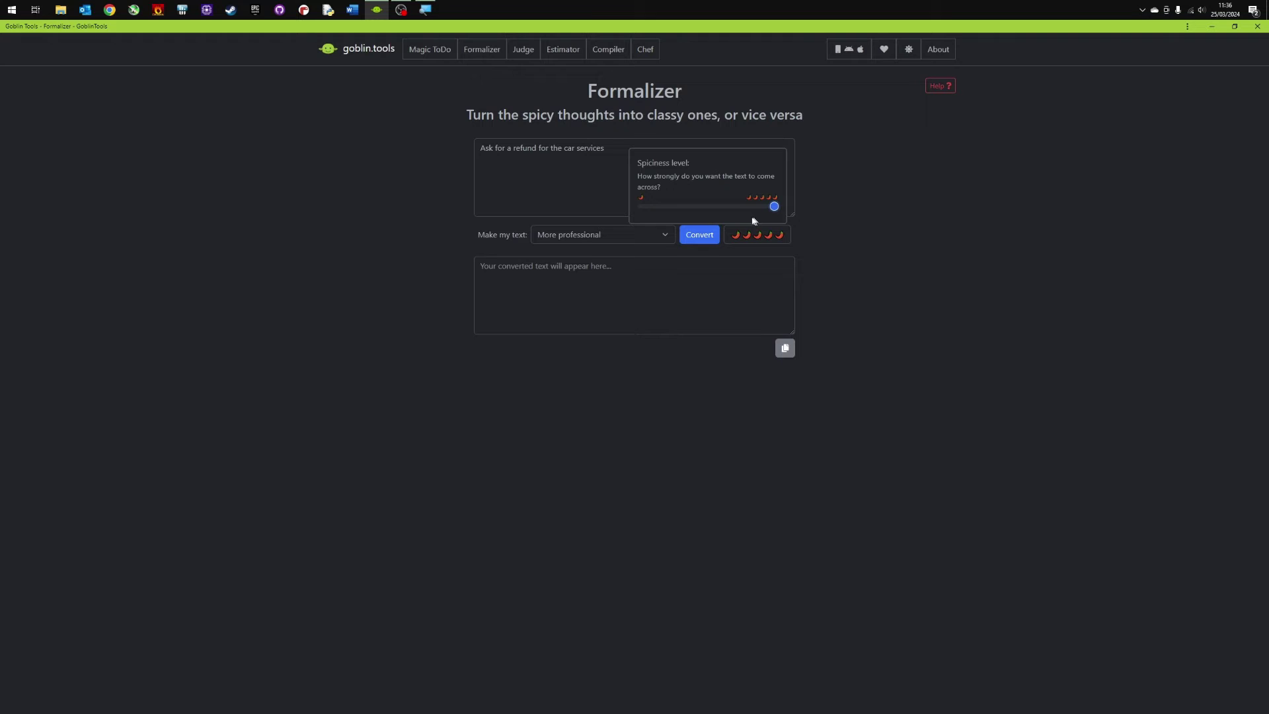
left_click(707, 239)
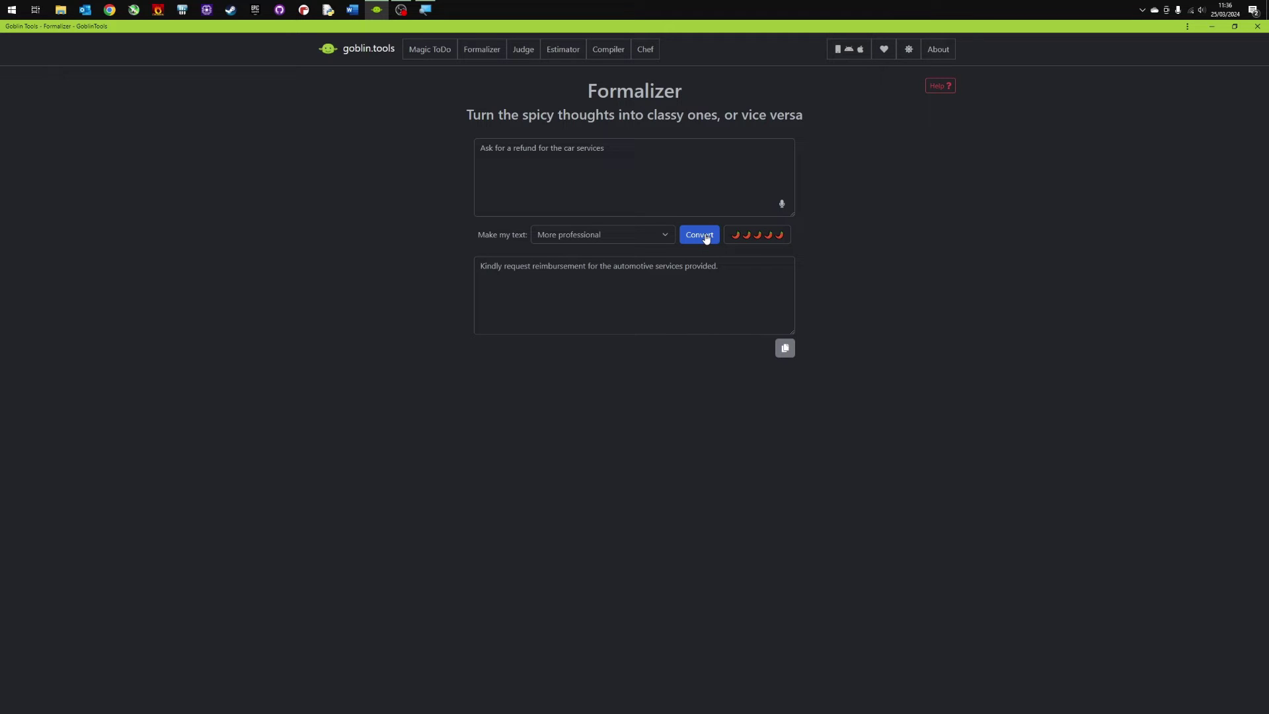
left_click(662, 236)
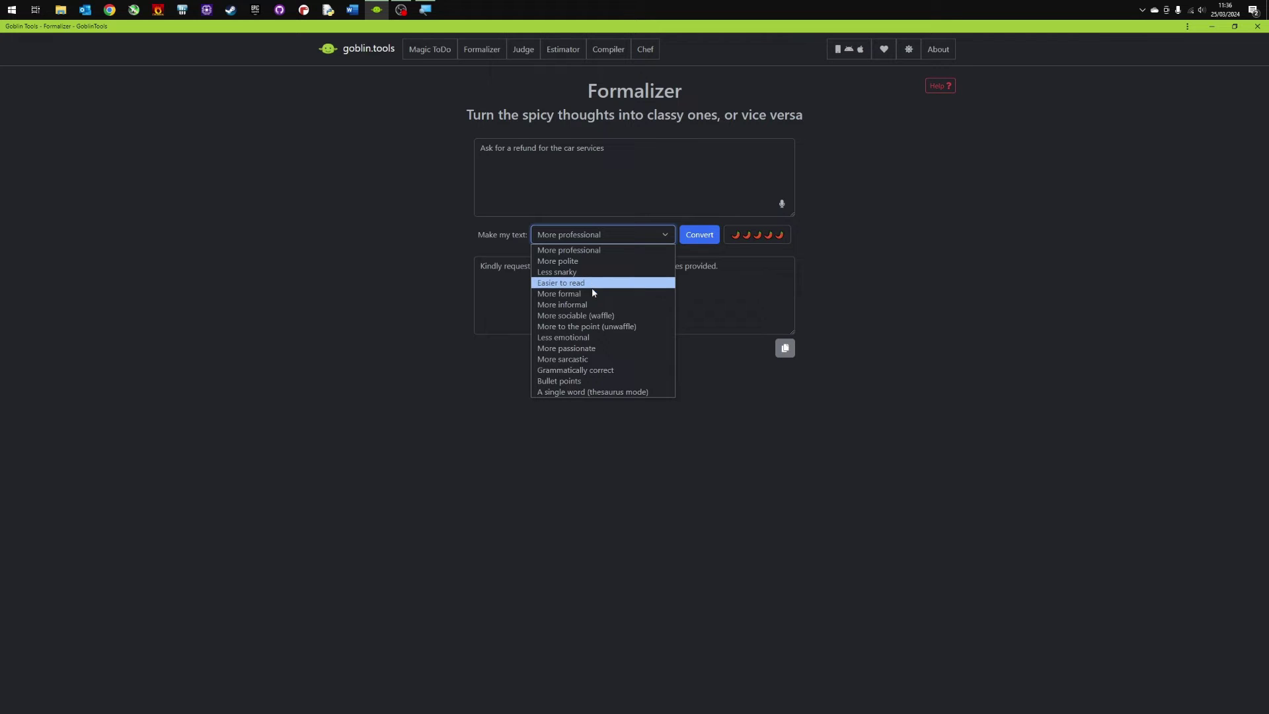
Convert the request as More sociable (waffle), then again as More passionate.
left_click(593, 316)
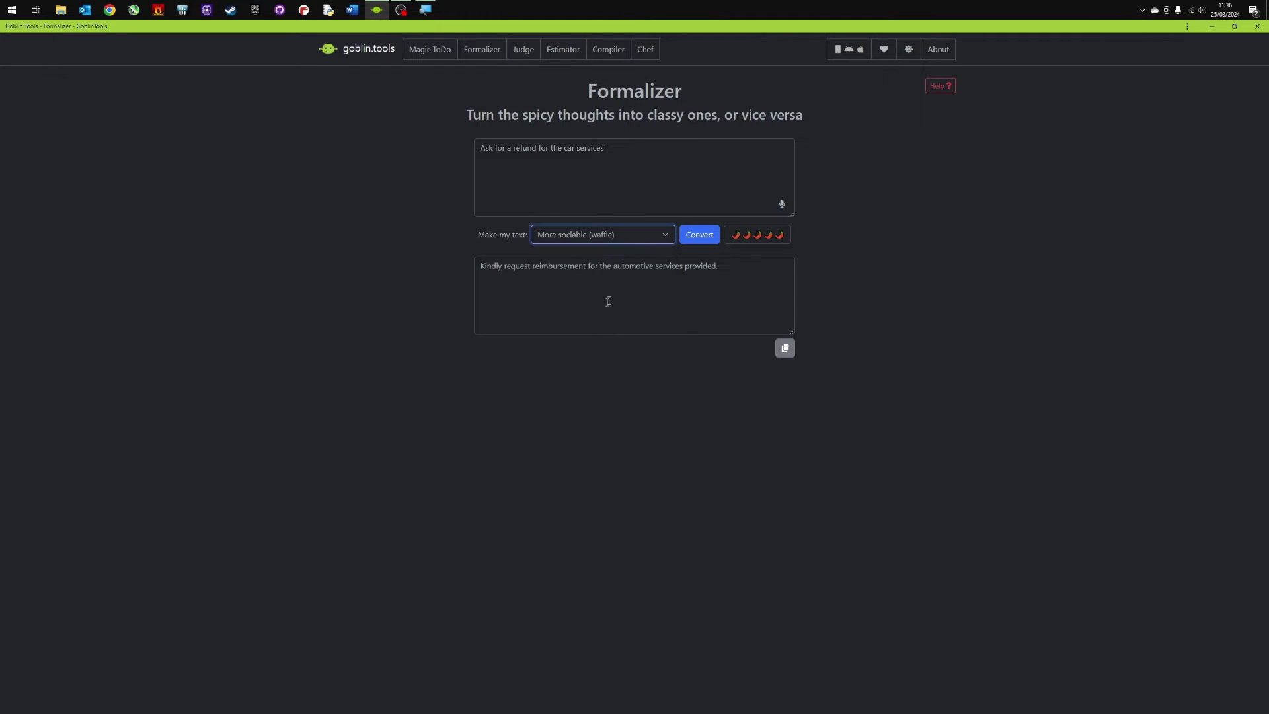
left_click(700, 236)
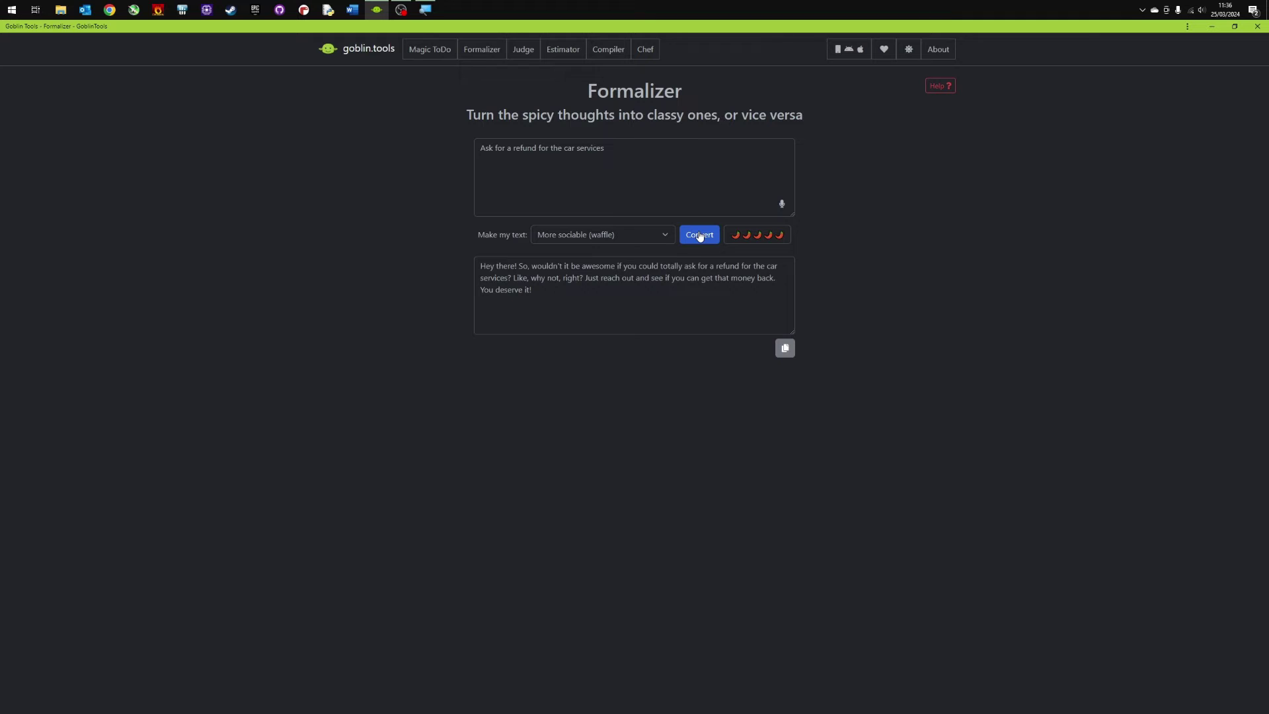
left_click(660, 236)
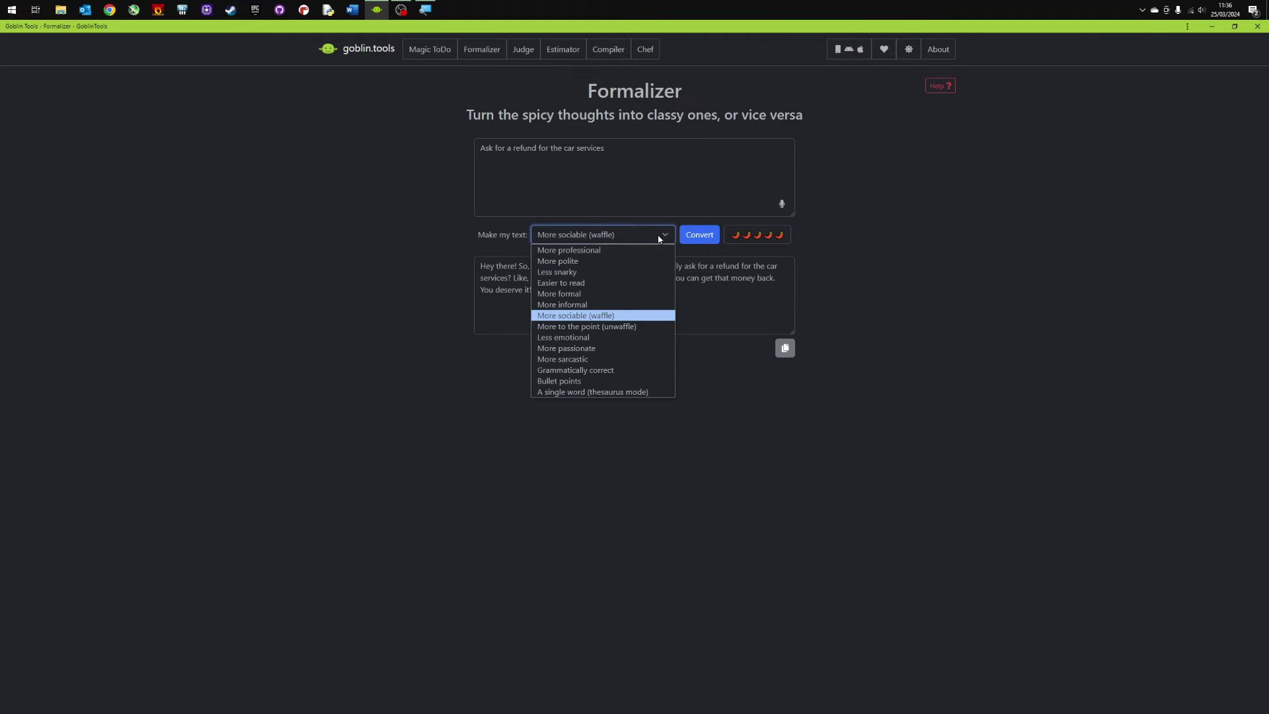
left_click(621, 348)
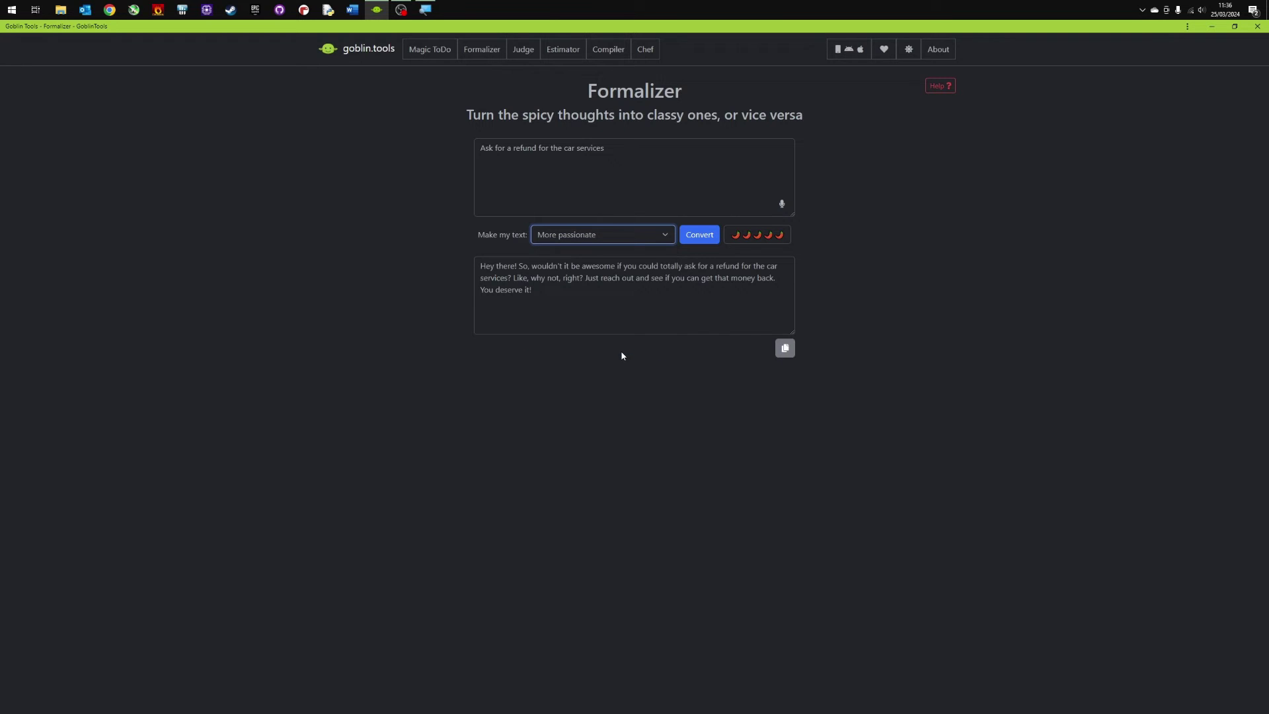
left_click(701, 236)
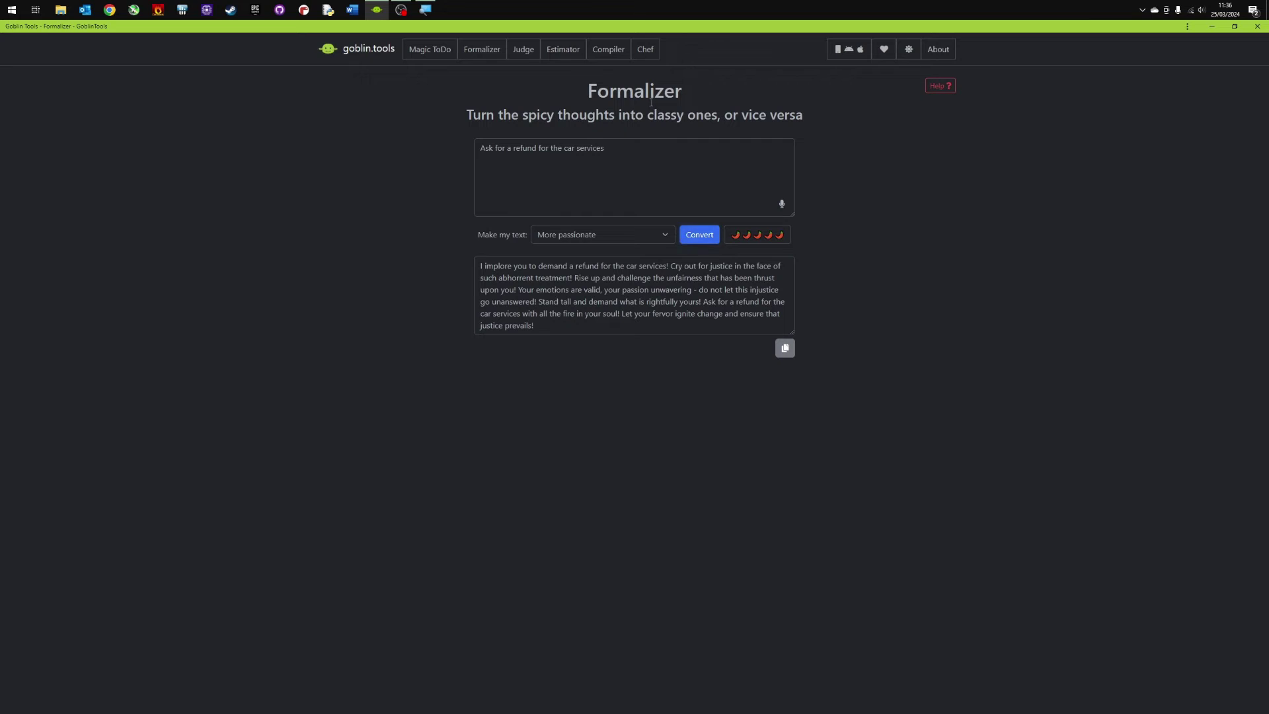
left_click(659, 238)
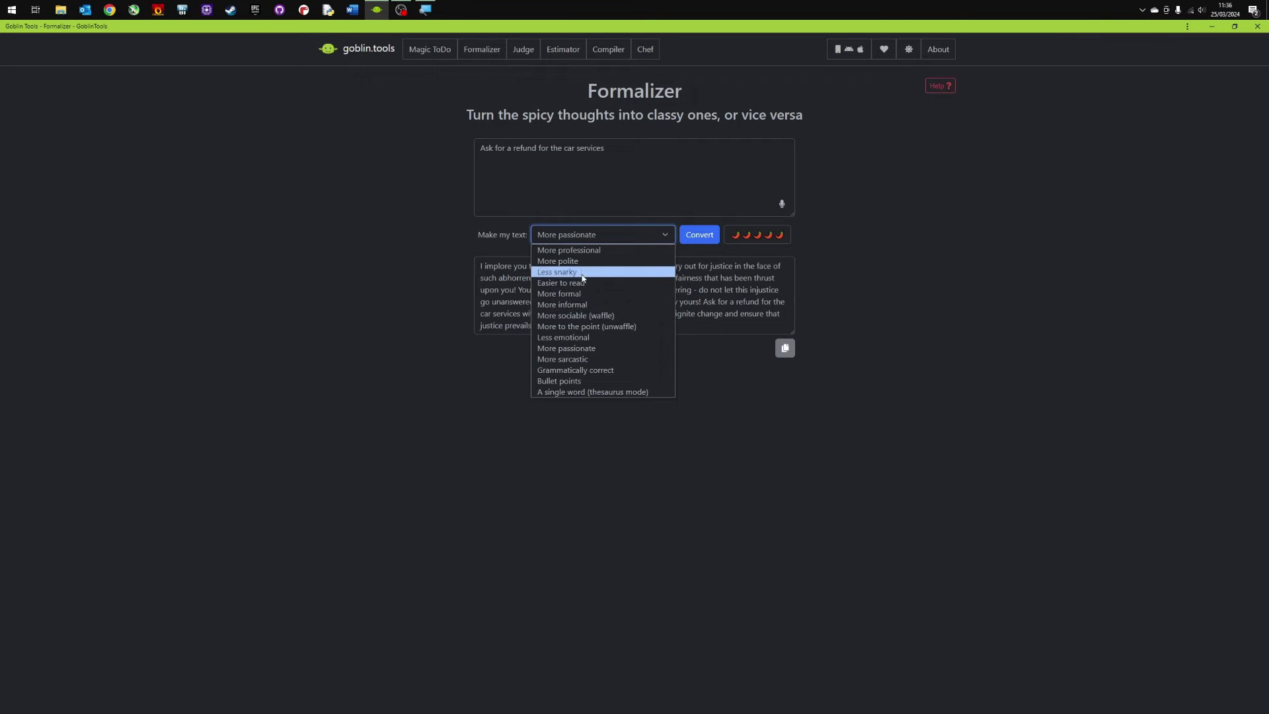
left_click(755, 236)
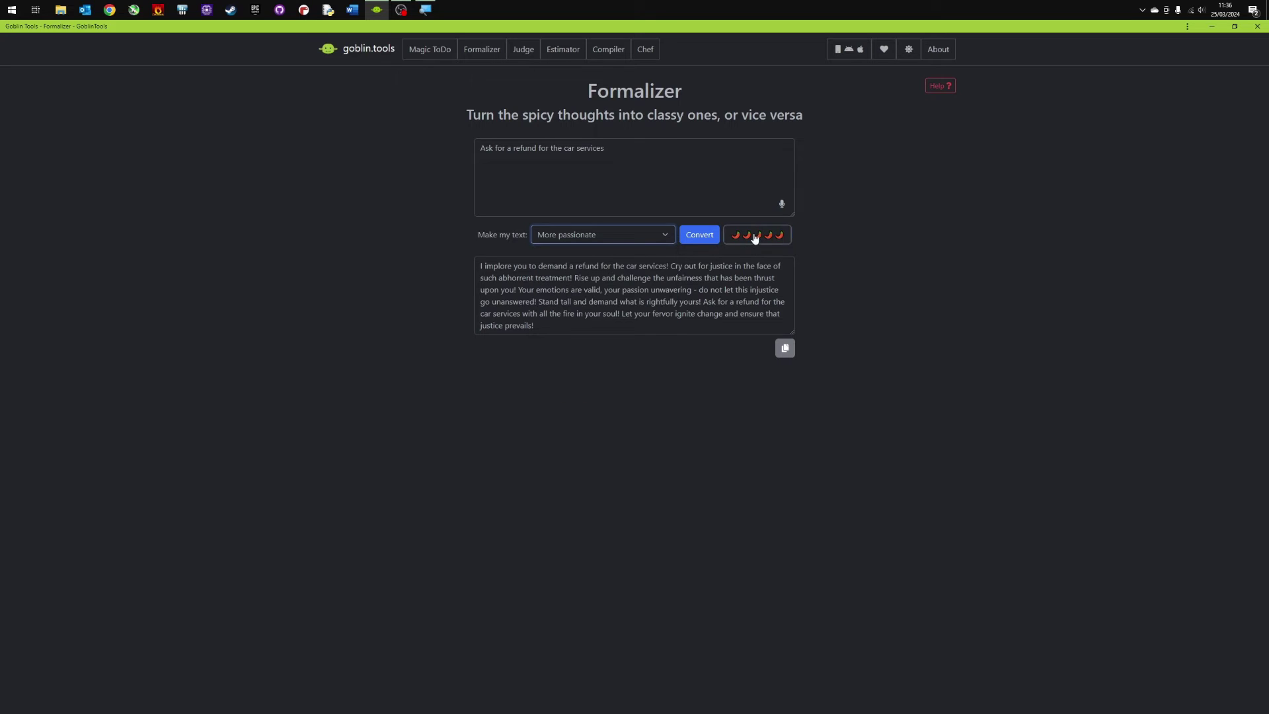
Regenerate the More passionate rewrite at one chili and copy the result.
left_click(756, 235)
left_click_drag(771, 209, 654, 211)
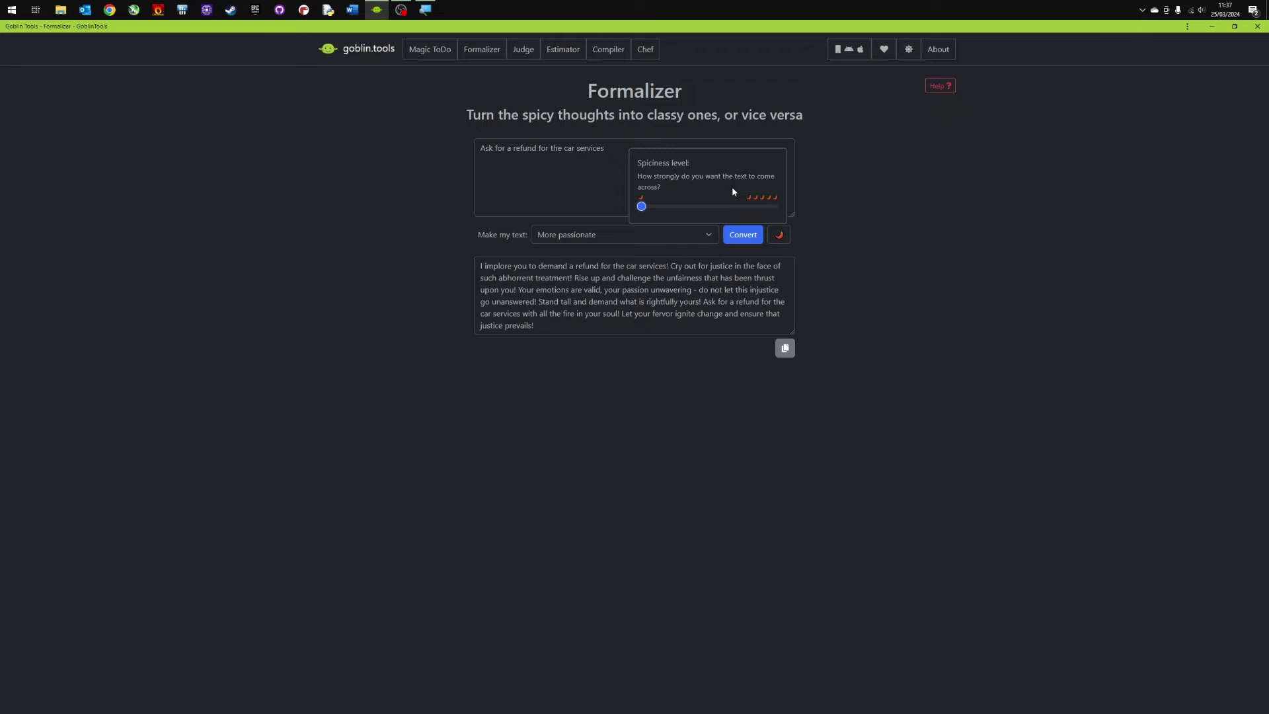
left_click(741, 236)
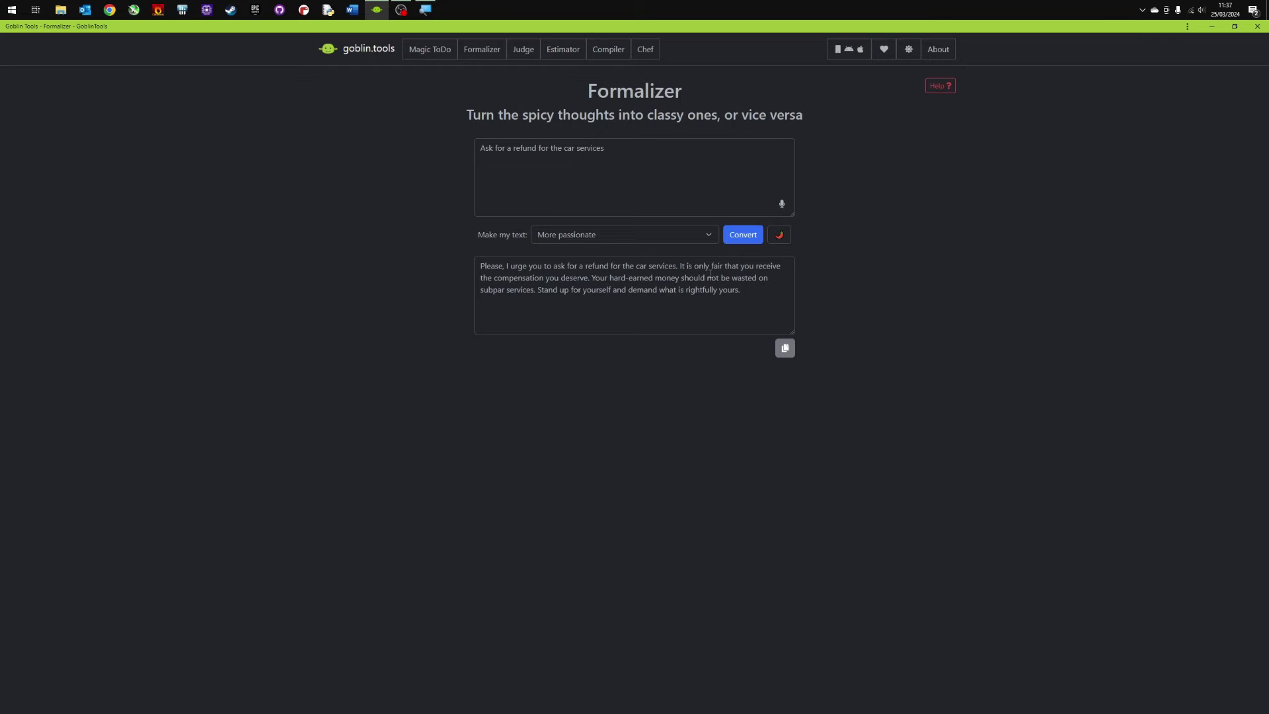
left_click(785, 349)
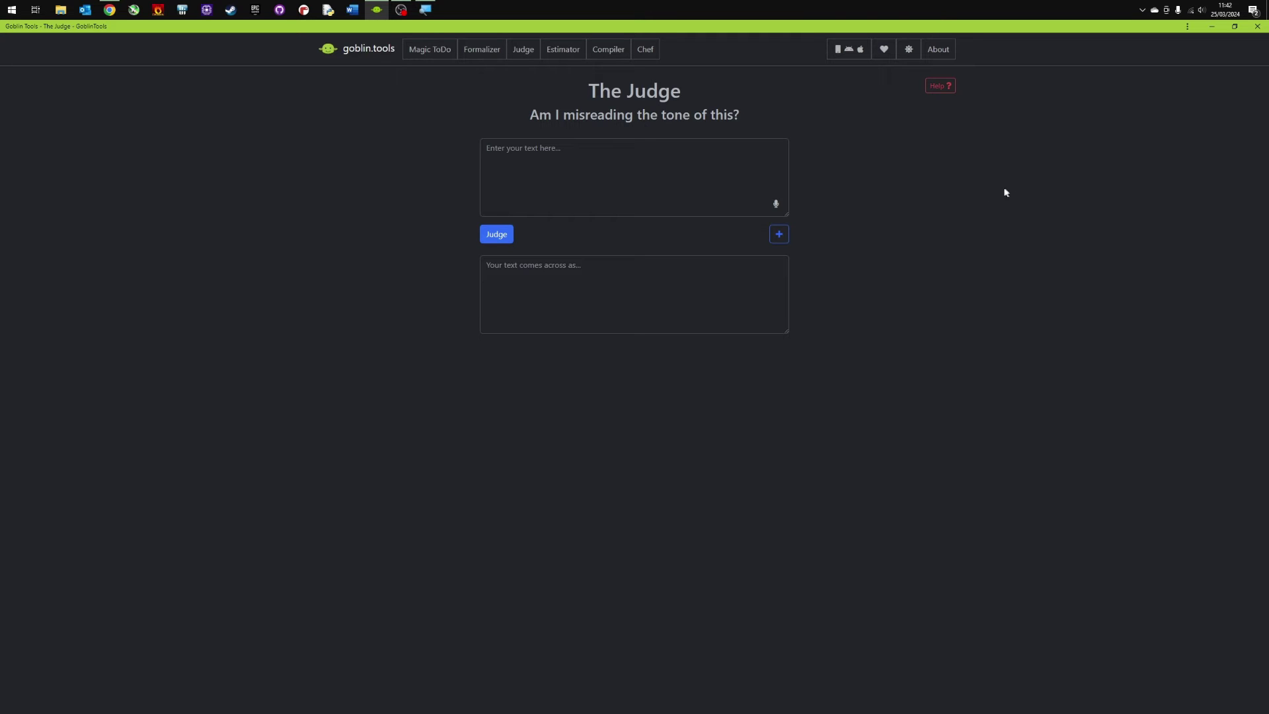
Paste the blunt 'Urgent issue with your performance' email as plain text into the Judge box and make it taller.
right_click(524, 160)
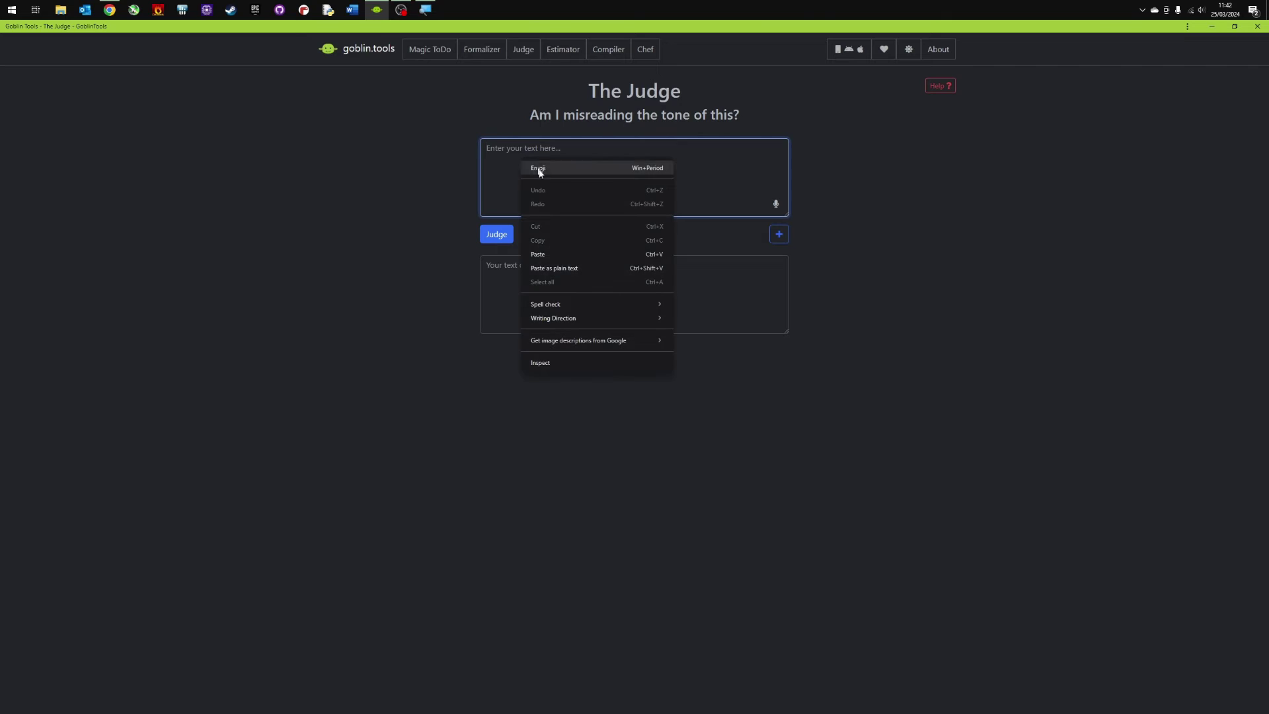
left_click(565, 269)
left_click_drag(785, 215, 786, 331)
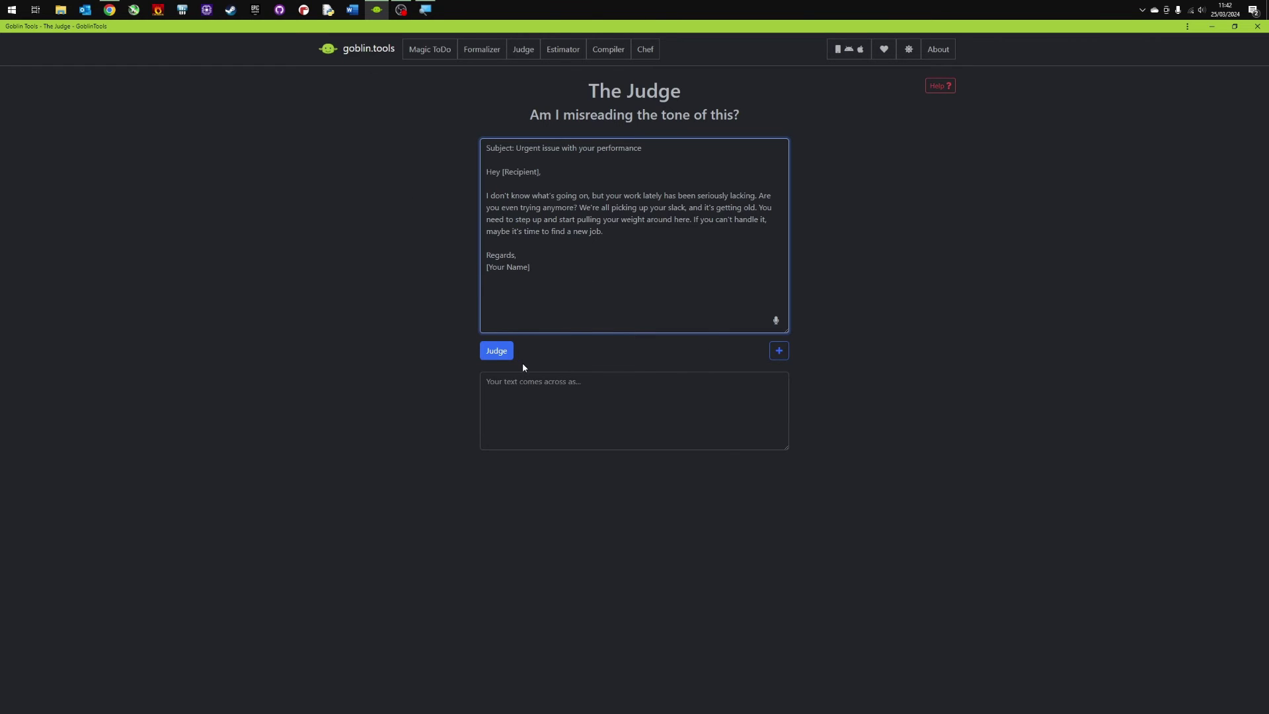
Judge the performance email and get a very confrontational, aggressive, accusatory verdict.
left_click(497, 353)
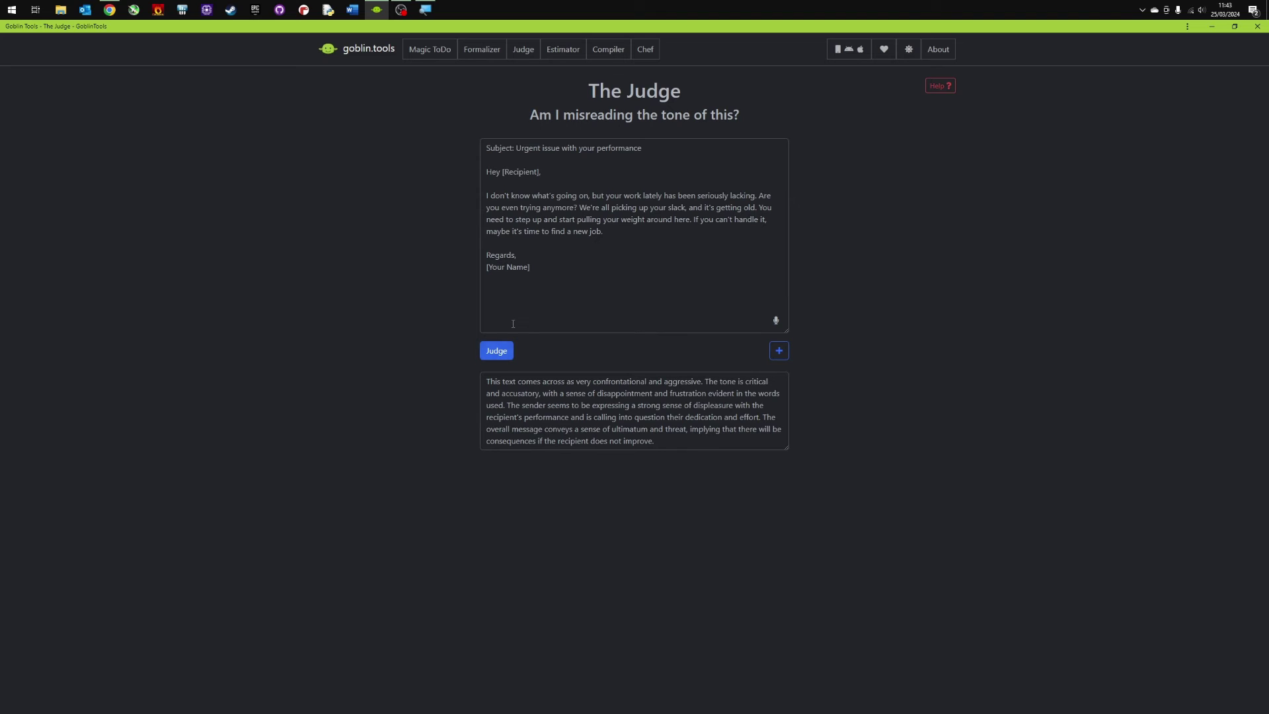
left_click(782, 448)
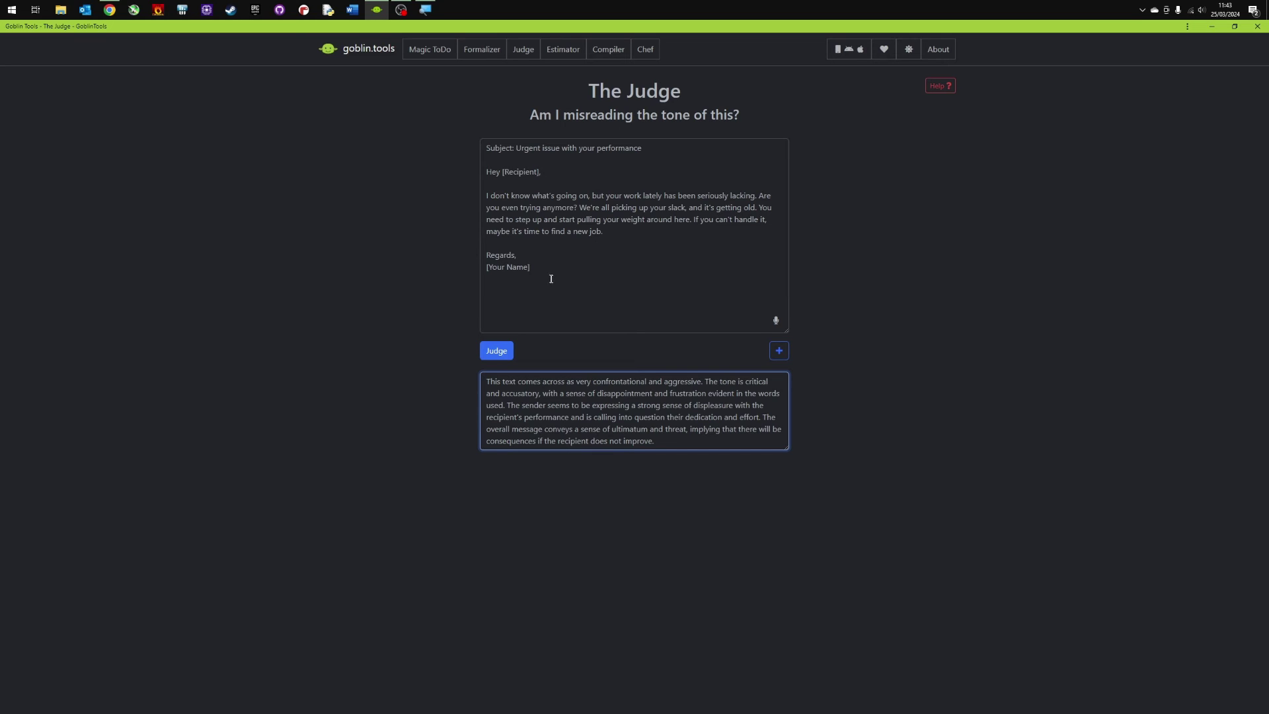
Replace the harsh email with the 'Appreciation for Your Contributions' email and enlarge the box.
left_click_drag(551, 278, 451, 127)
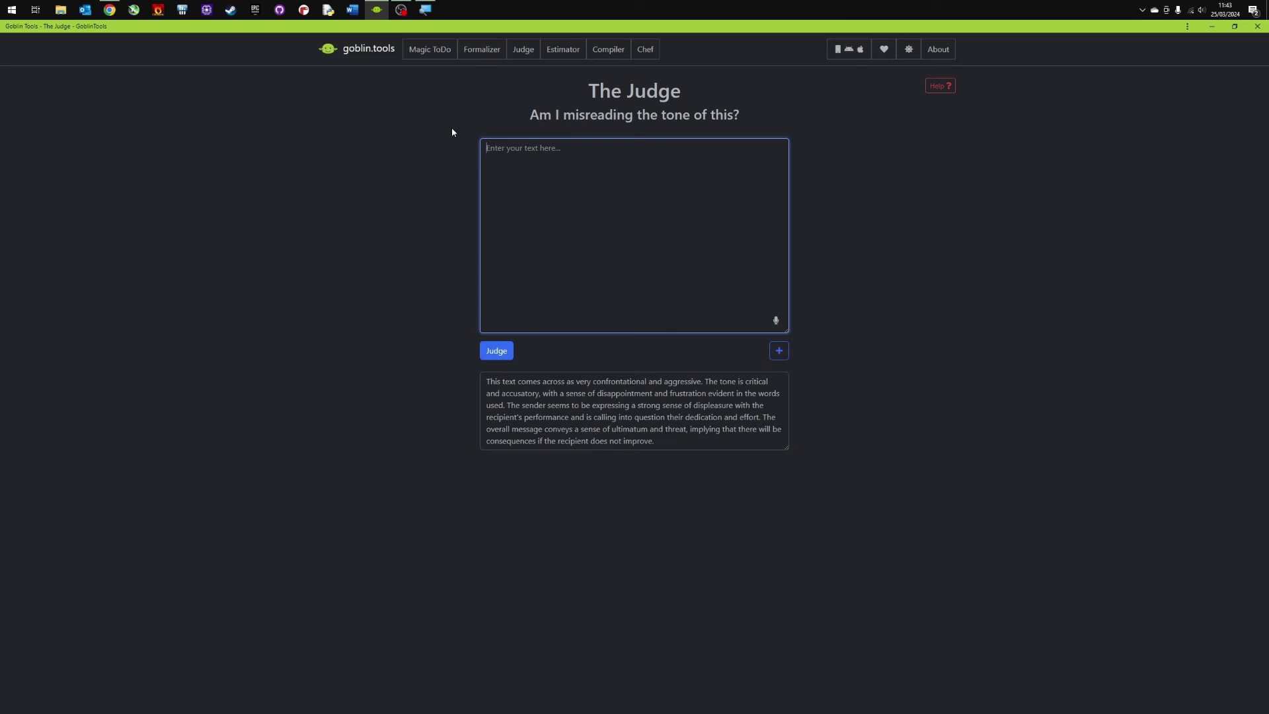
right_click(513, 150)
left_click(528, 246)
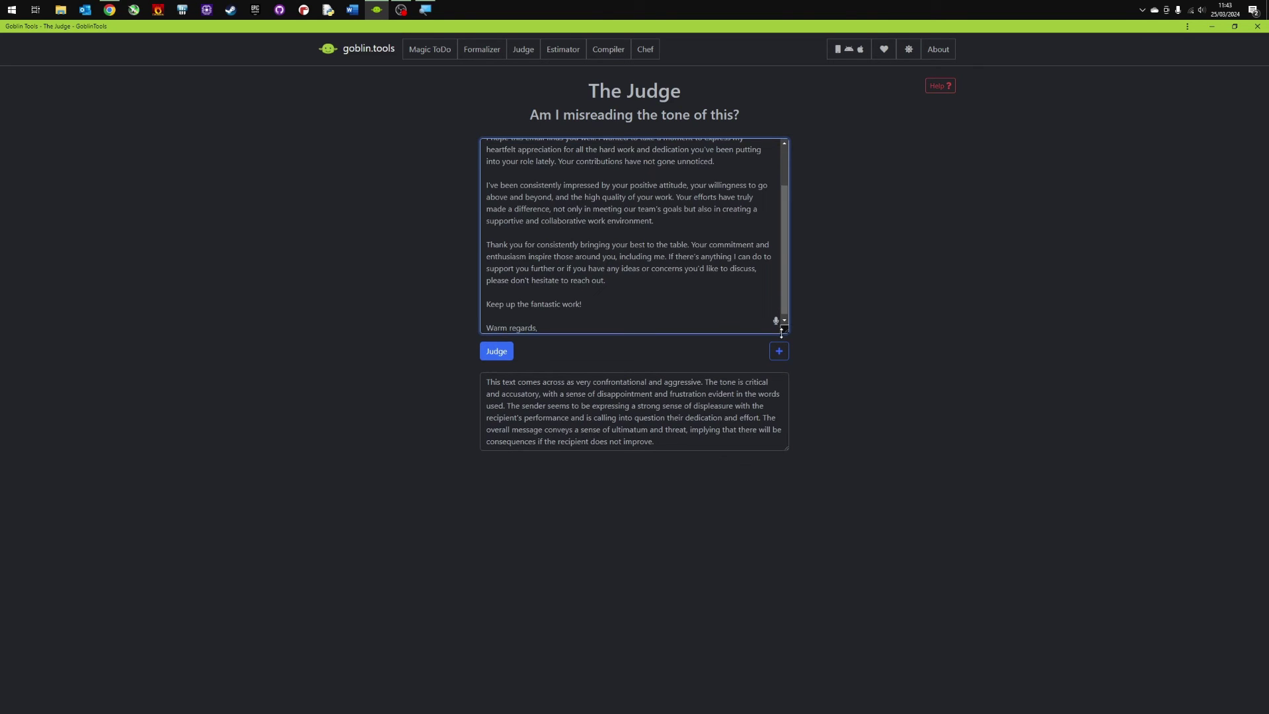
left_click_drag(785, 329, 787, 400)
Judge the appreciation email, rated very heartfelt, appreciative, warm and supportive.
left_click(505, 424)
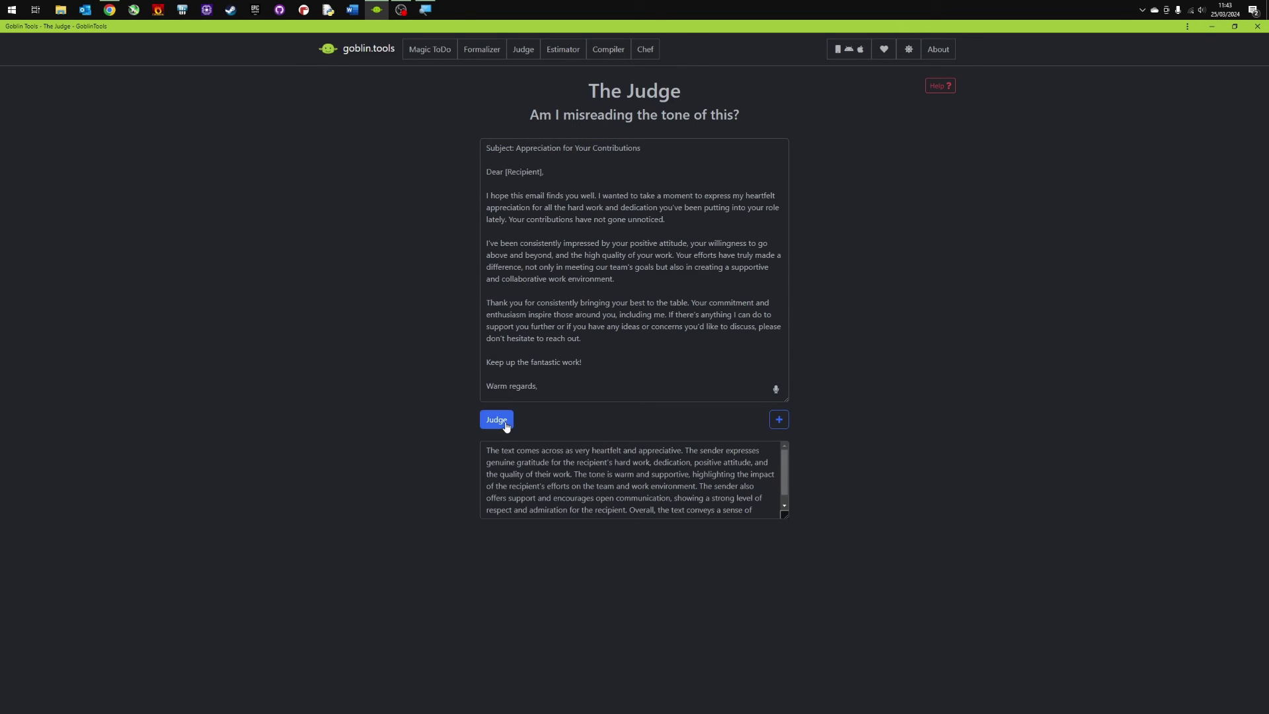
left_click_drag(545, 453, 761, 502)
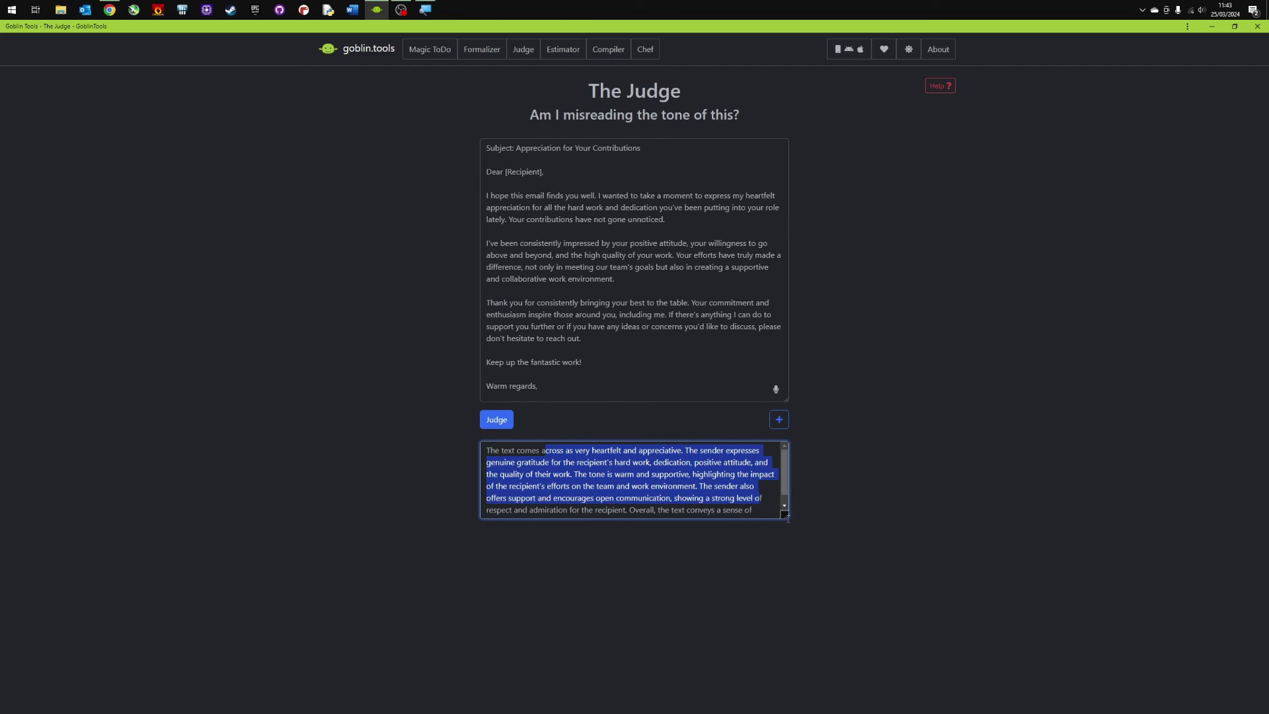
left_click(787, 520)
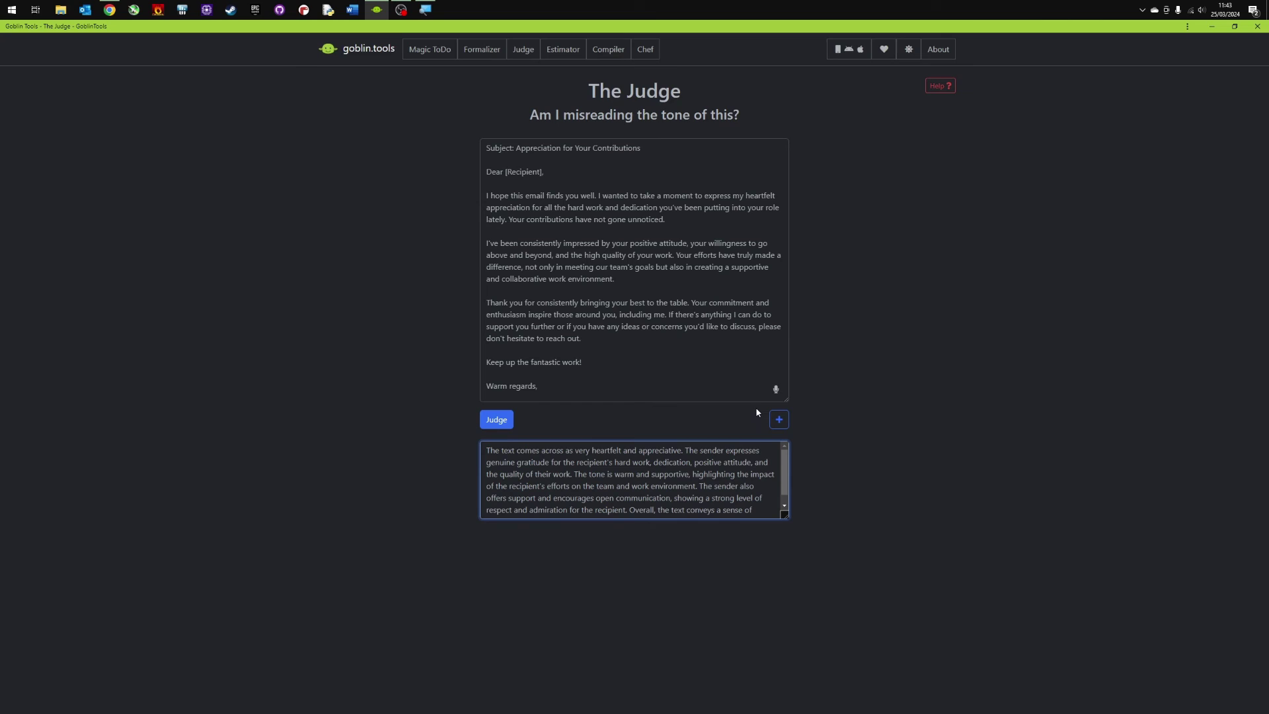
Export the Magic ToDo task breakdown with Save to file.
left_click(428, 50)
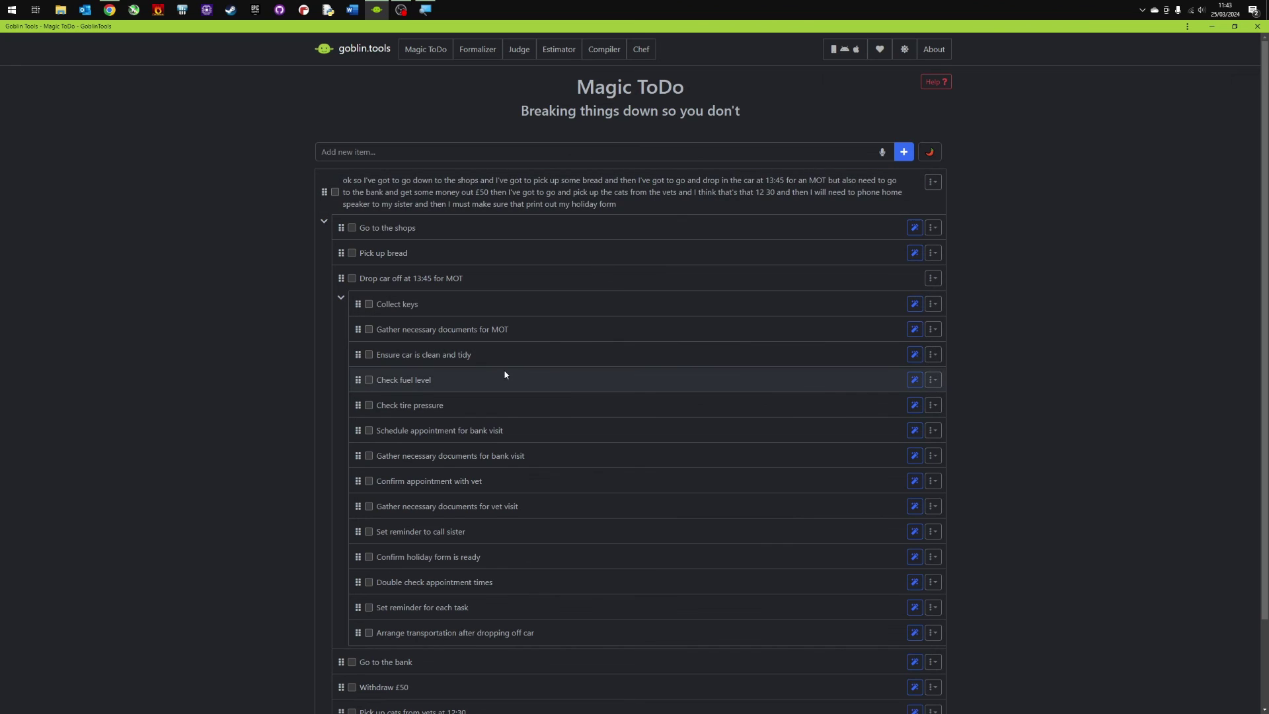
scroll(506, 375, "down", 2)
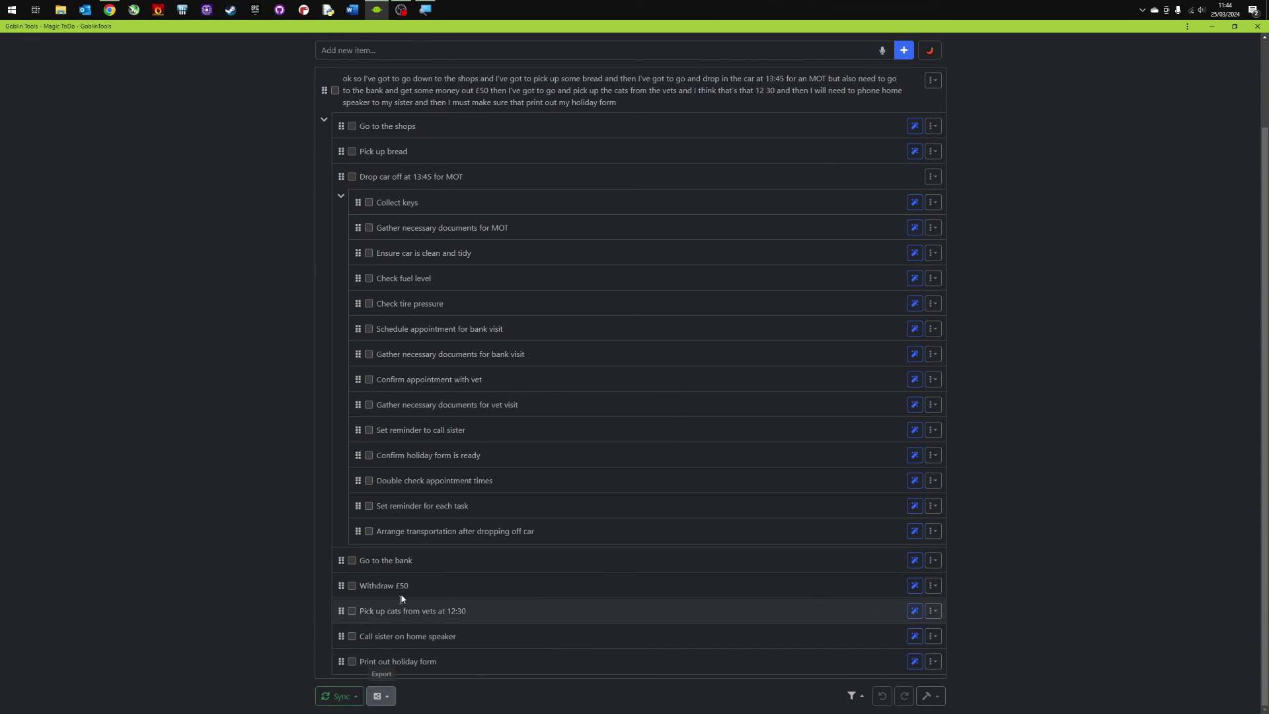
left_click(381, 697)
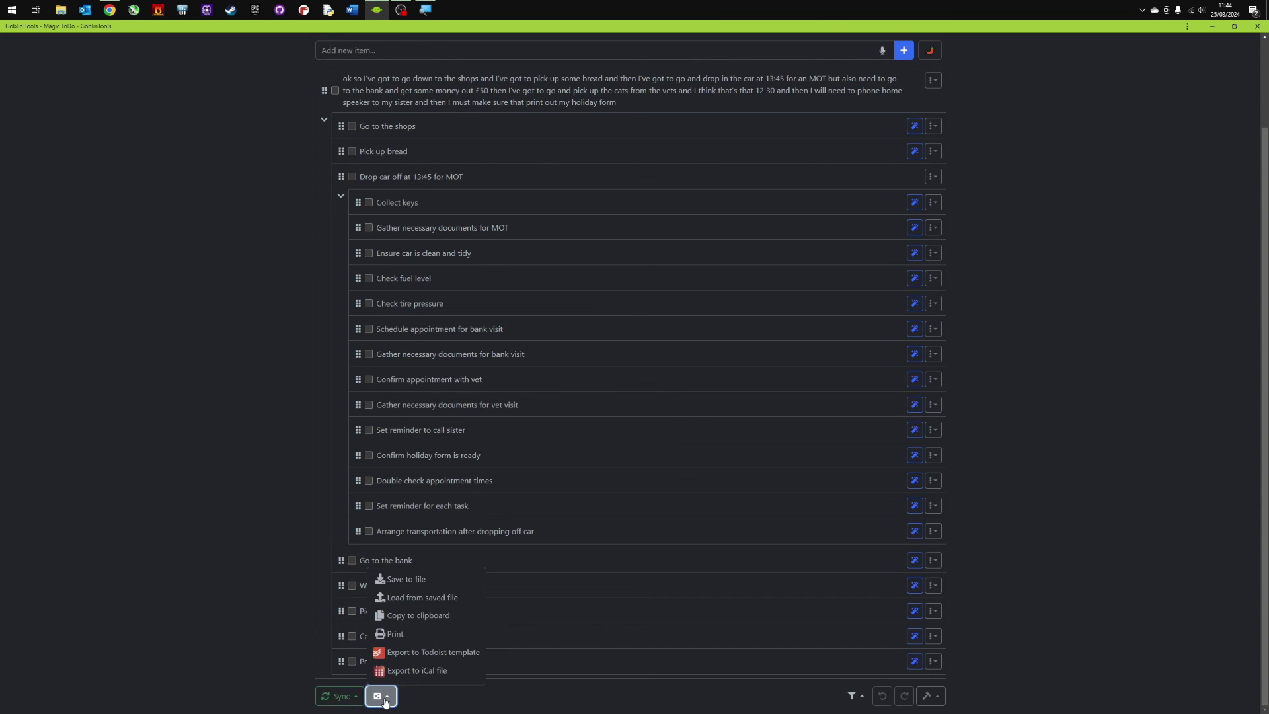
left_click(419, 586)
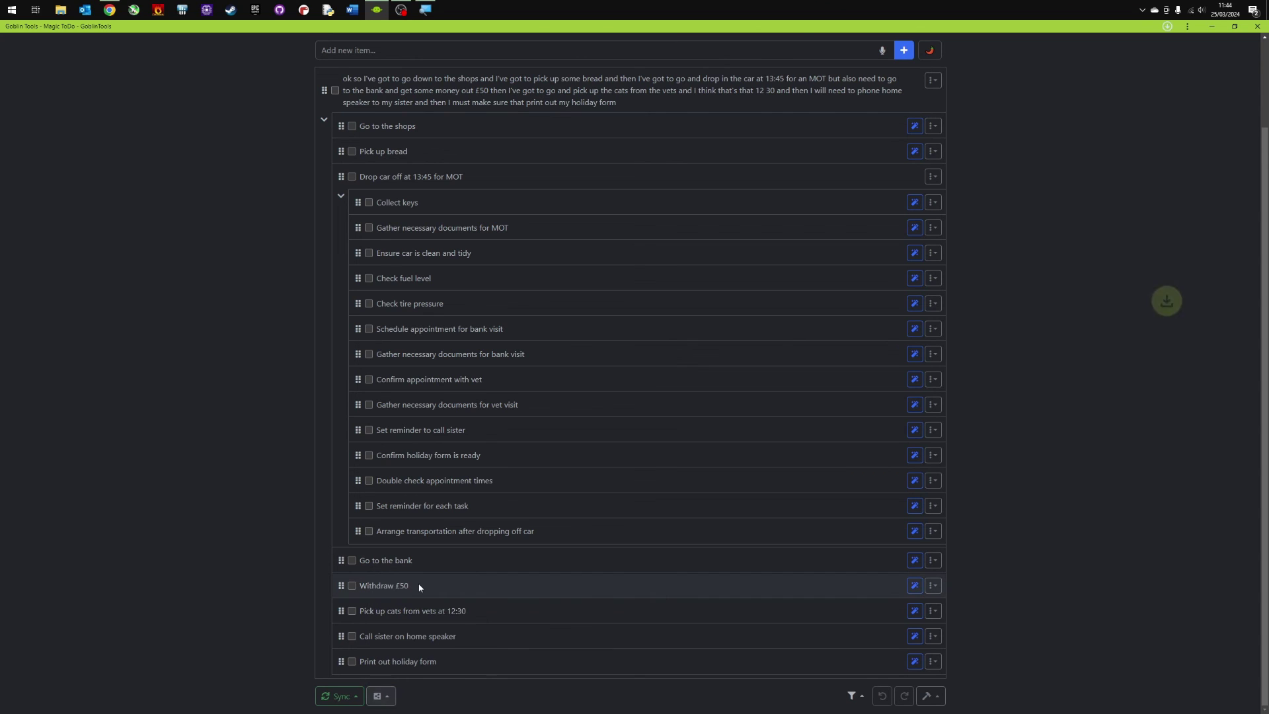
Confirm magic_todo.goblin in Chrome's downloads and dismiss the open-with prompt.
right_click(419, 581)
left_click(1167, 28)
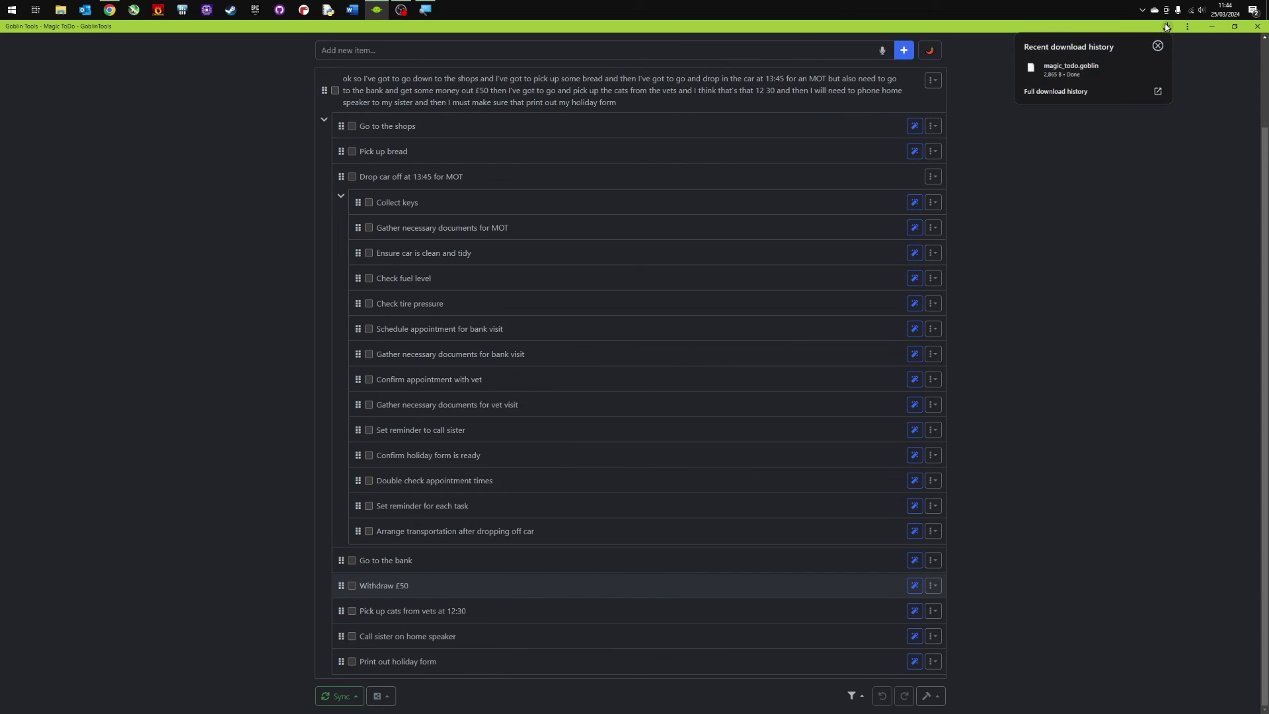
left_click(1100, 77)
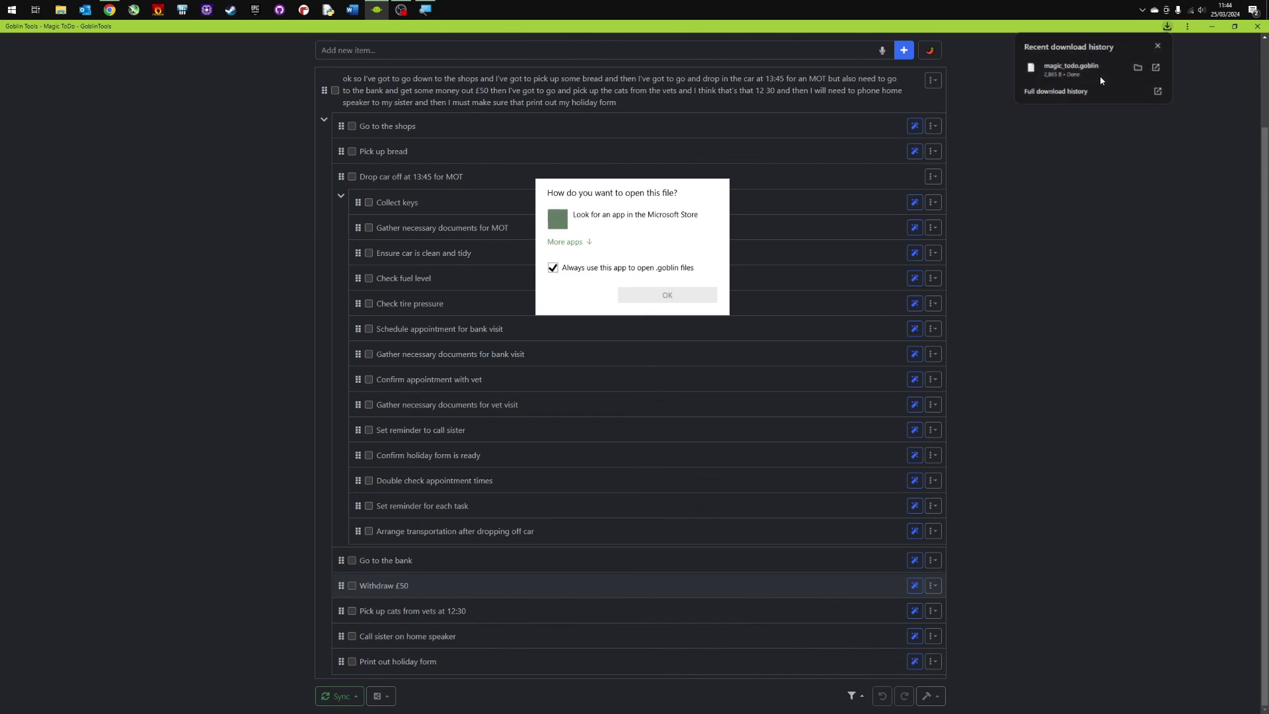
key("Escape")
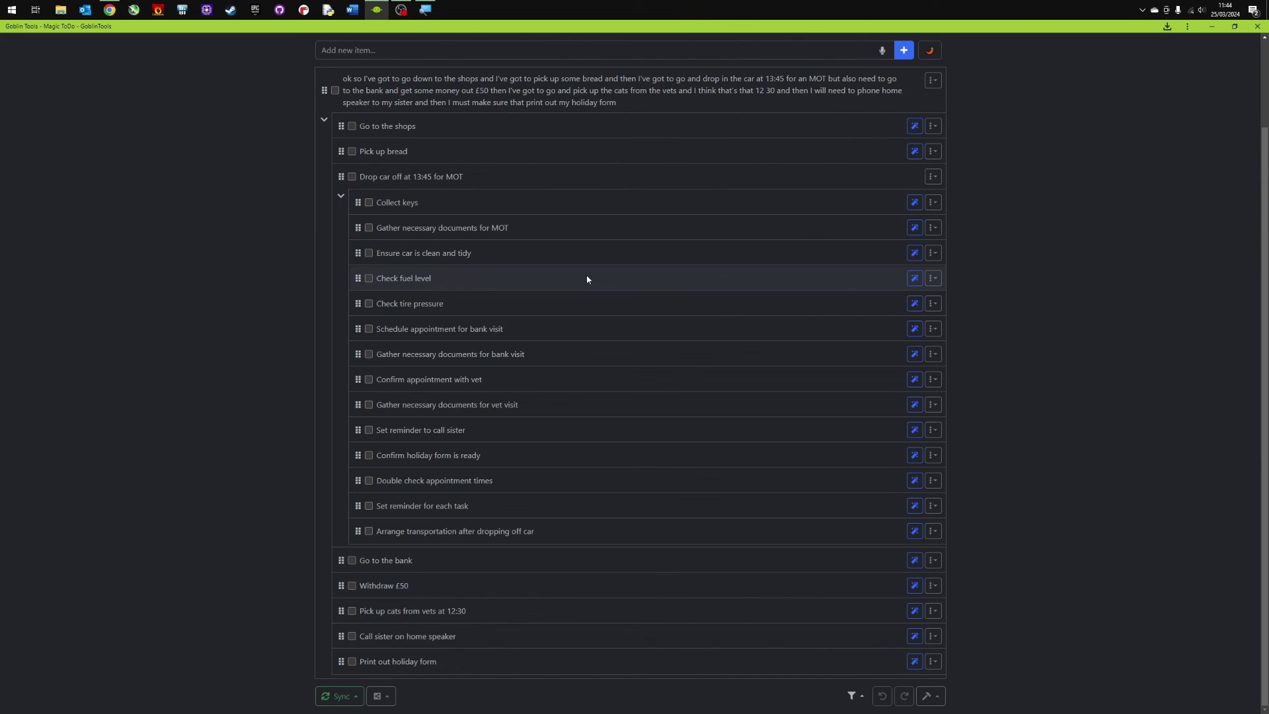
scroll(569, 258, "up", 3)
Check the Formalizer's Make my text options, keep More professional, and return to the empty Judge page.
left_click(475, 58)
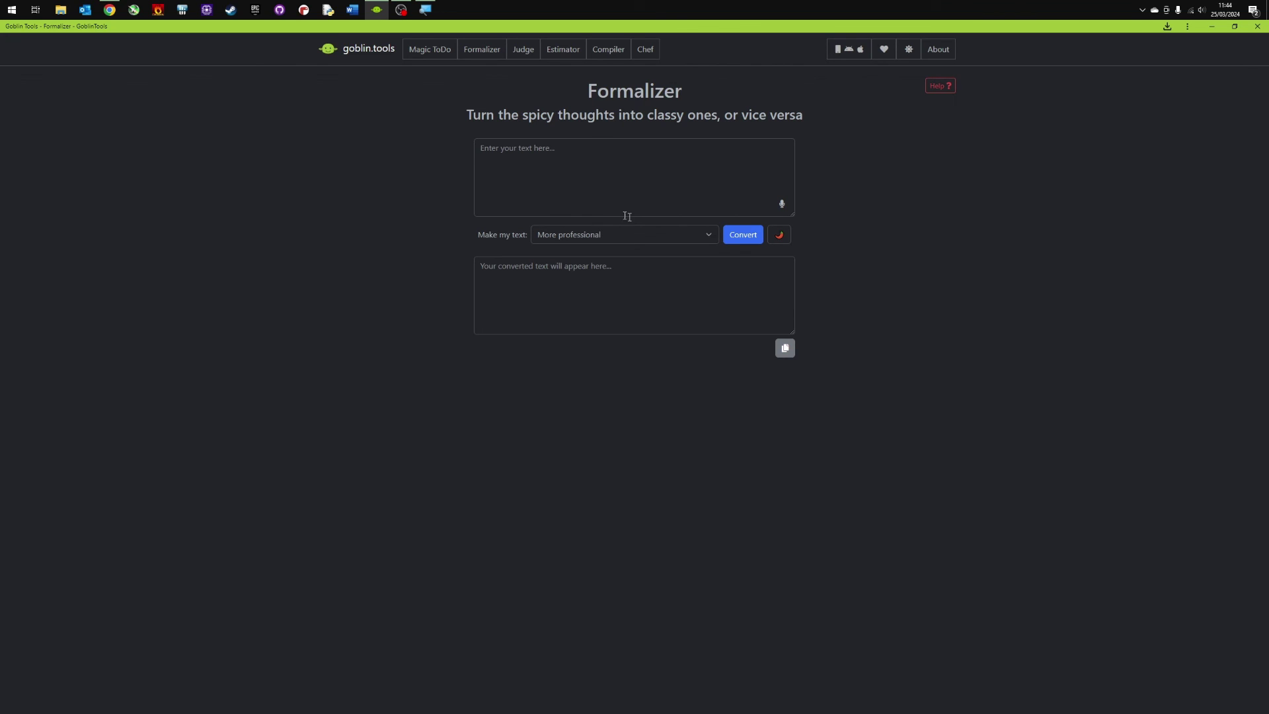
left_click(665, 236)
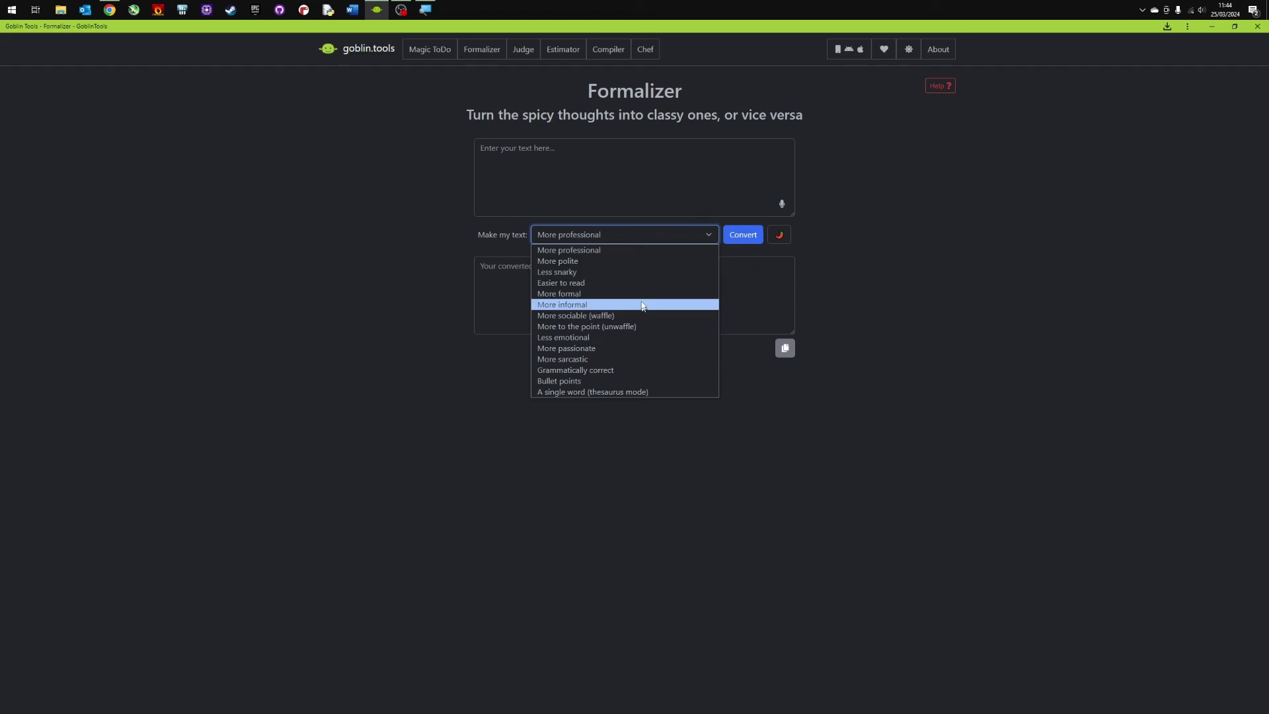
left_click(569, 250)
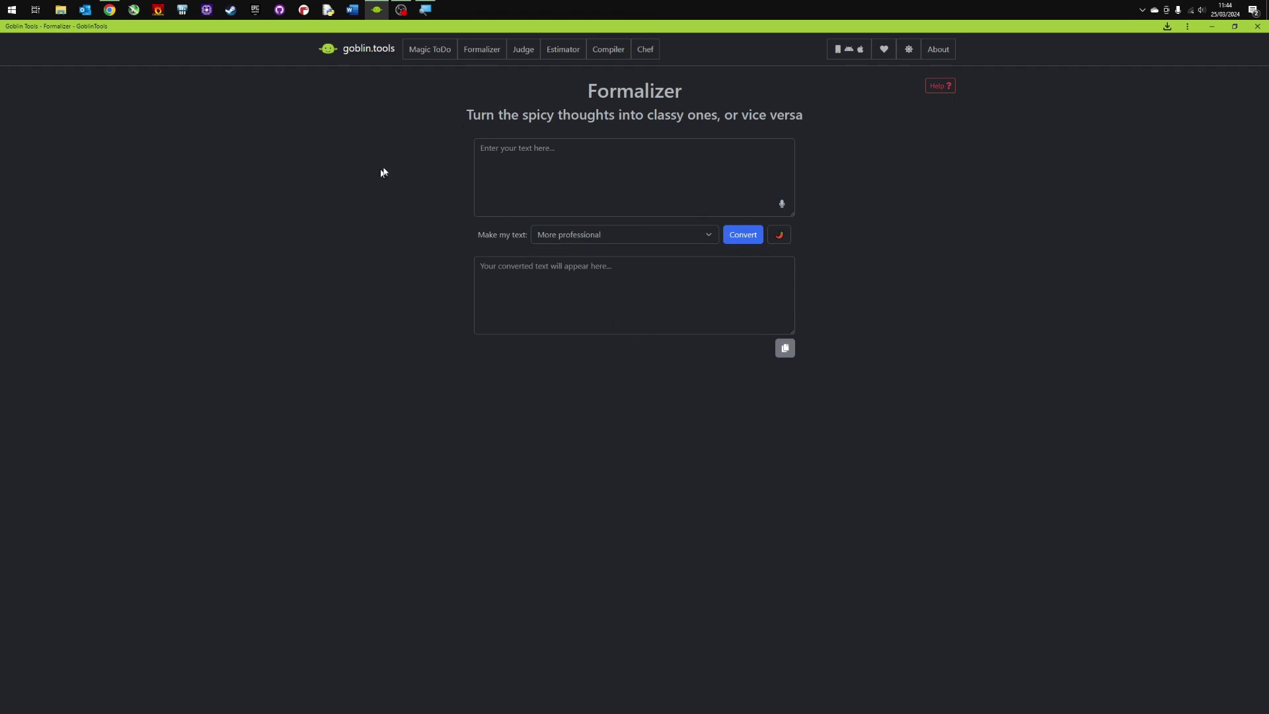
left_click(523, 50)
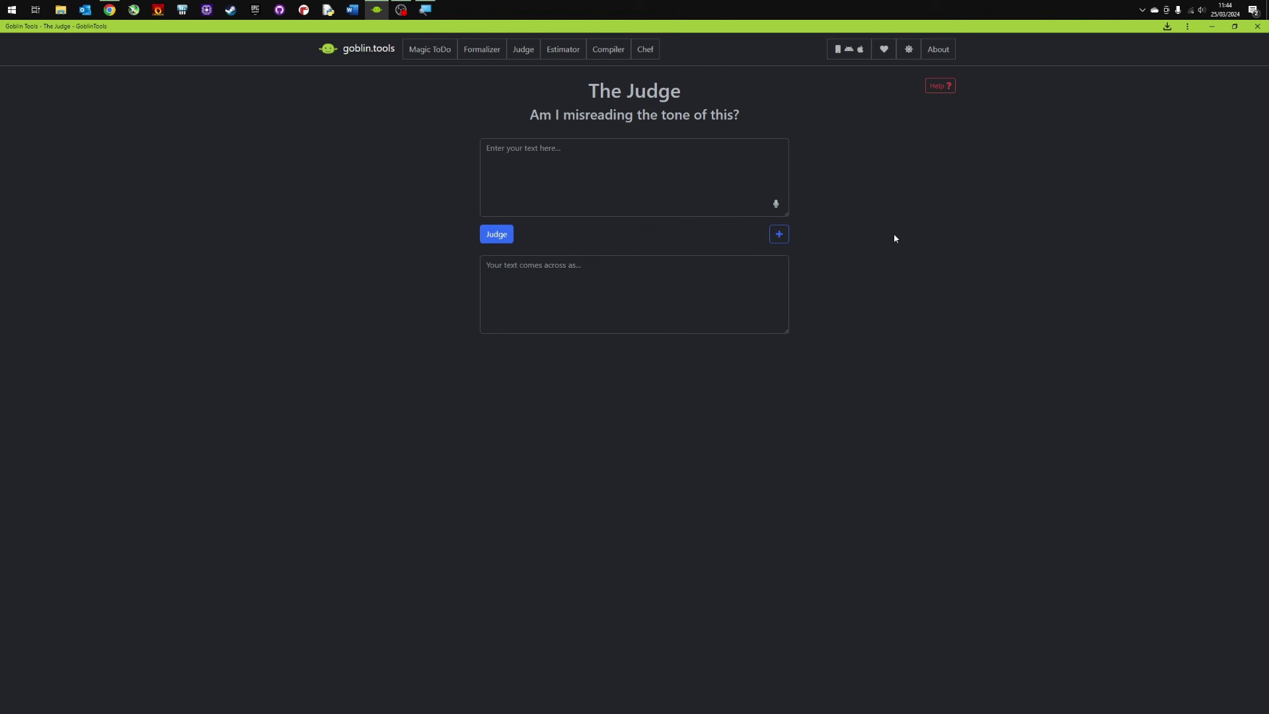